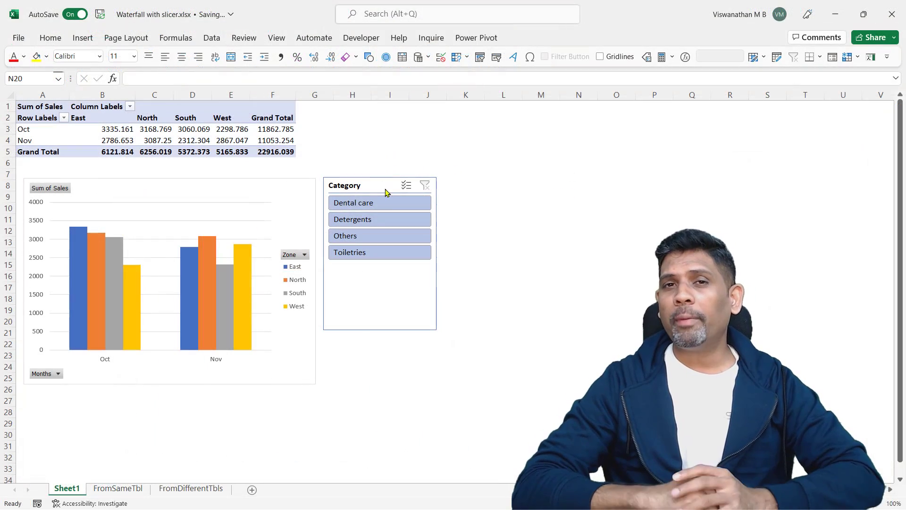
# Try the Category slicers: Dental care, Detergents and Toiletries on the pivot chart, and Detergents and Others on the waterfall chart
pyautogui.click(375, 205)
pyautogui.click(372, 226)
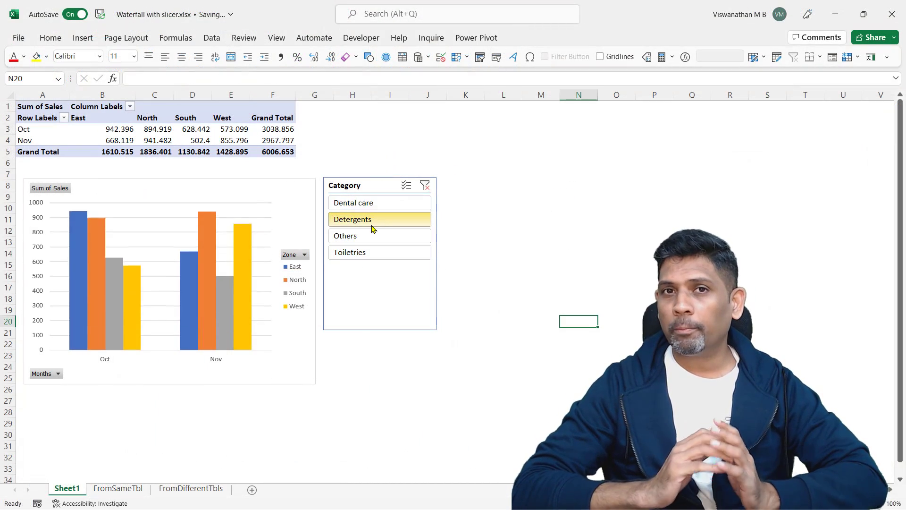
pyautogui.click(359, 258)
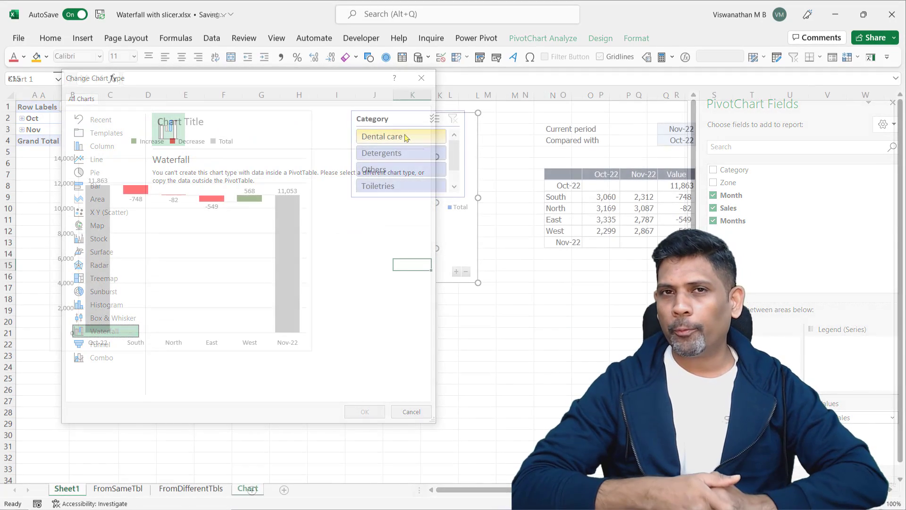
pyautogui.click(401, 153)
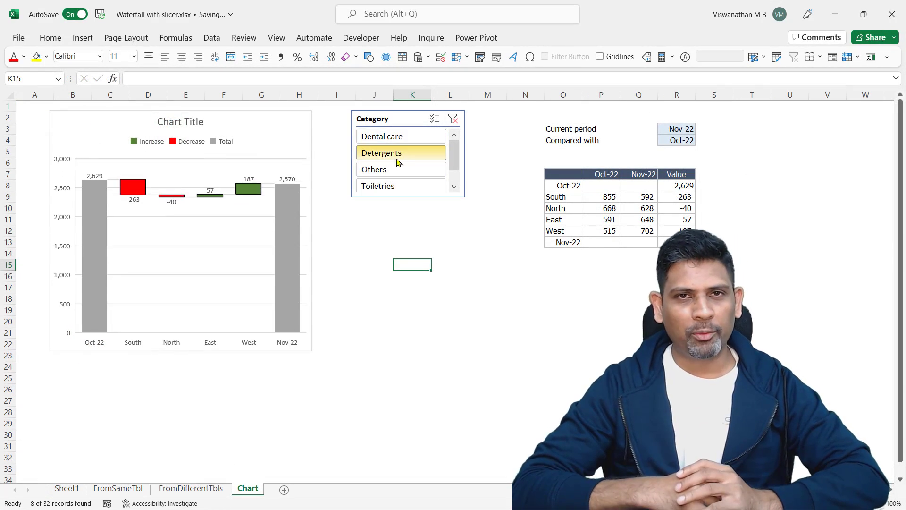
pyautogui.click(390, 172)
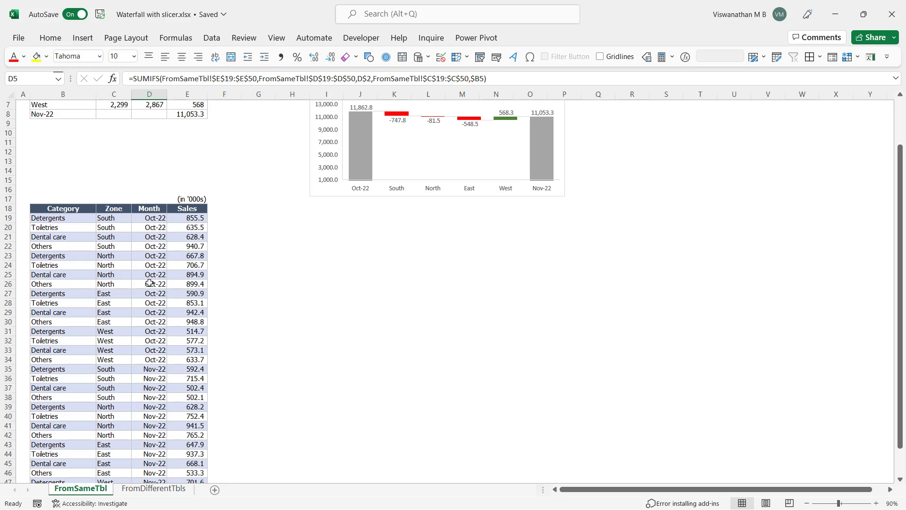
# Review the sales table B18:E50 on FromSameTbl and the Target sales table on FromDifferentTbls
pyautogui.scroll(-3, 84, 284)
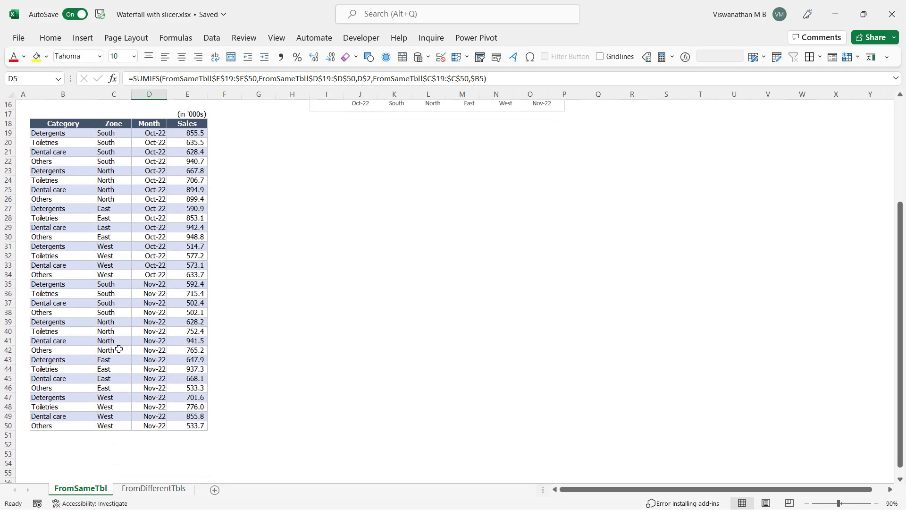
pyautogui.moveTo(55, 126); pyautogui.dragTo(201, 427)
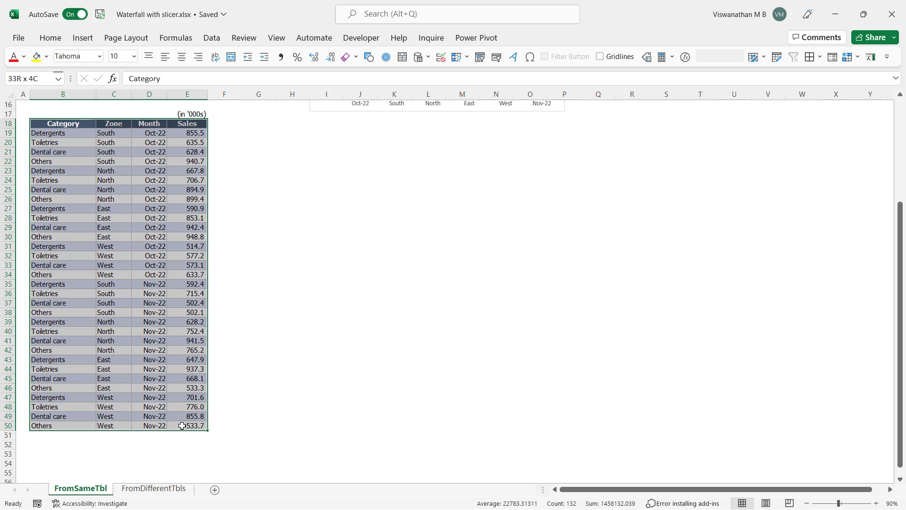
pyautogui.click(147, 490)
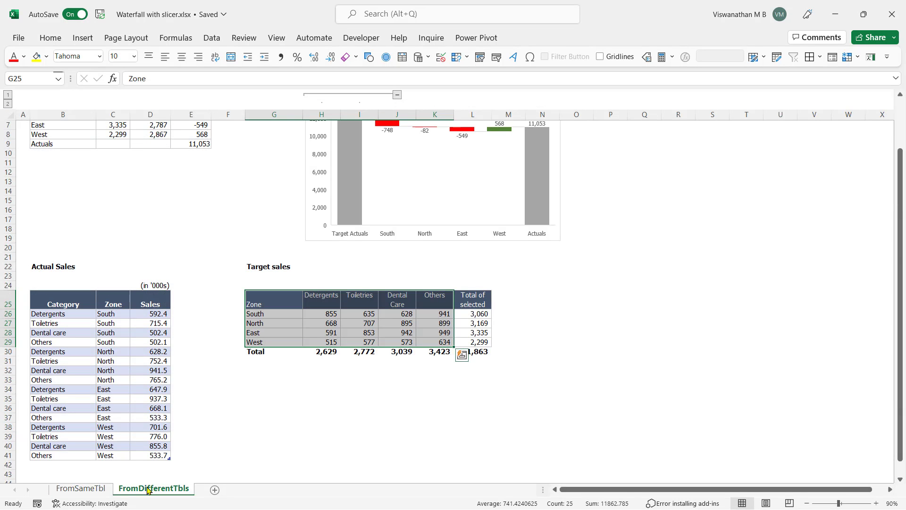
pyautogui.click(242, 417)
pyautogui.moveTo(264, 269); pyautogui.dragTo(469, 358)
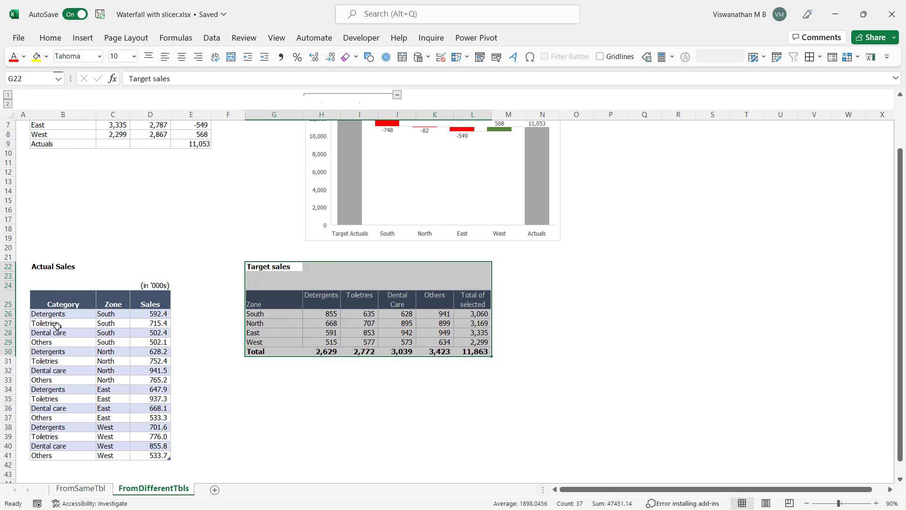
# Return to the FromSameTbl sheet and examine the Sales, Category, Zone and Month columns of the sales table
pyautogui.click(103, 488)
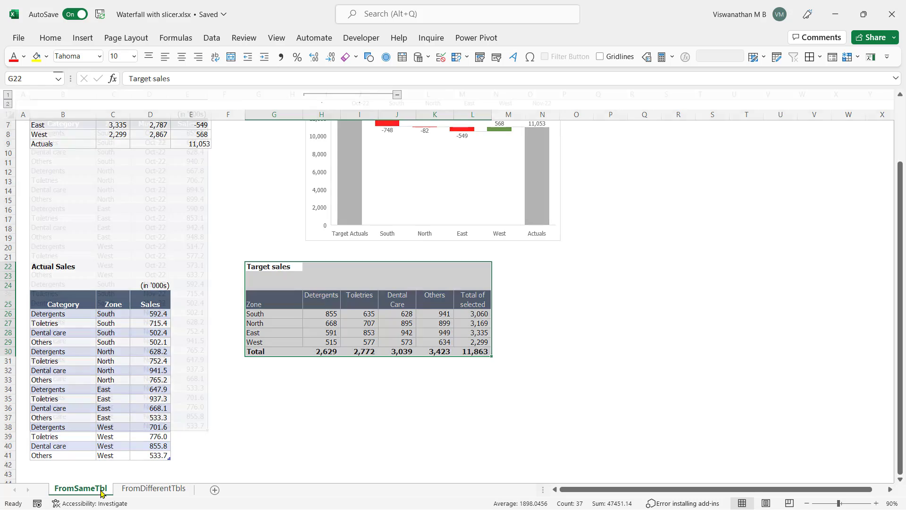
pyautogui.click(142, 323)
pyautogui.scroll(1, 142, 347)
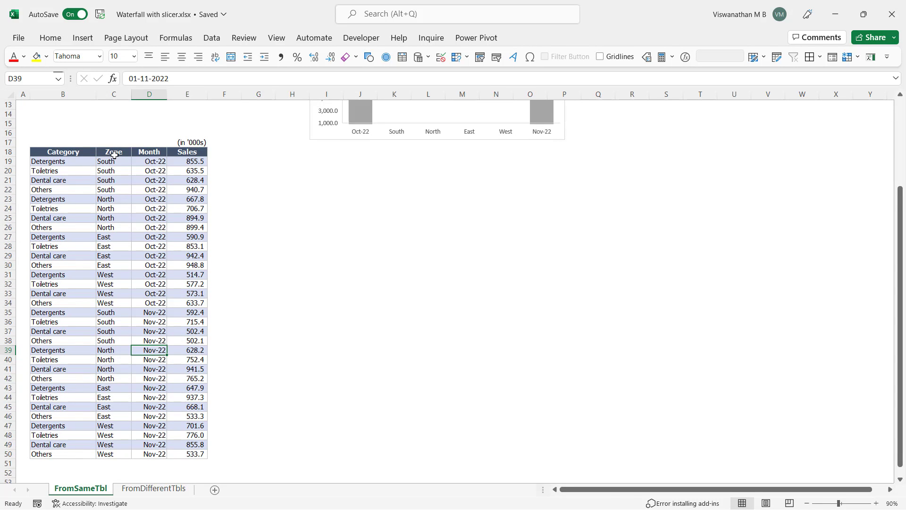
pyautogui.moveTo(191, 161); pyautogui.dragTo(215, 372)
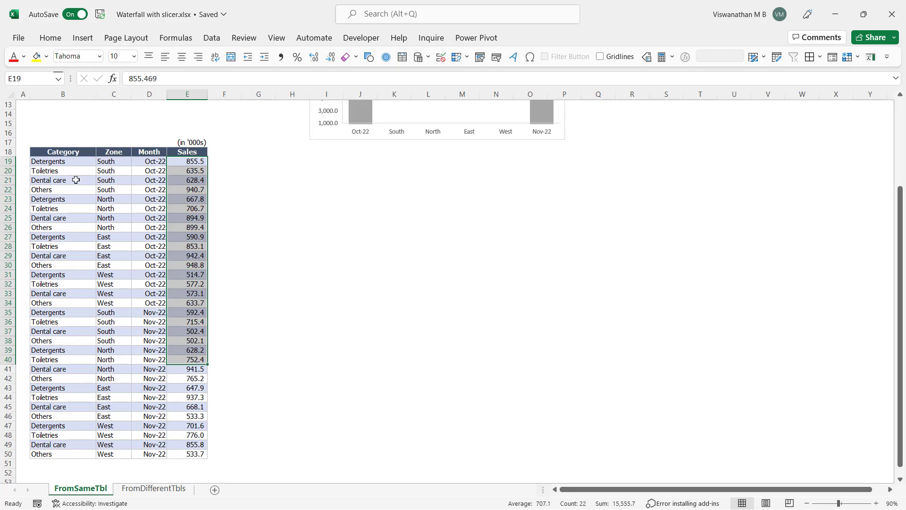
pyautogui.moveTo(72, 163); pyautogui.dragTo(44, 331)
pyautogui.moveTo(116, 162); pyautogui.dragTo(150, 332)
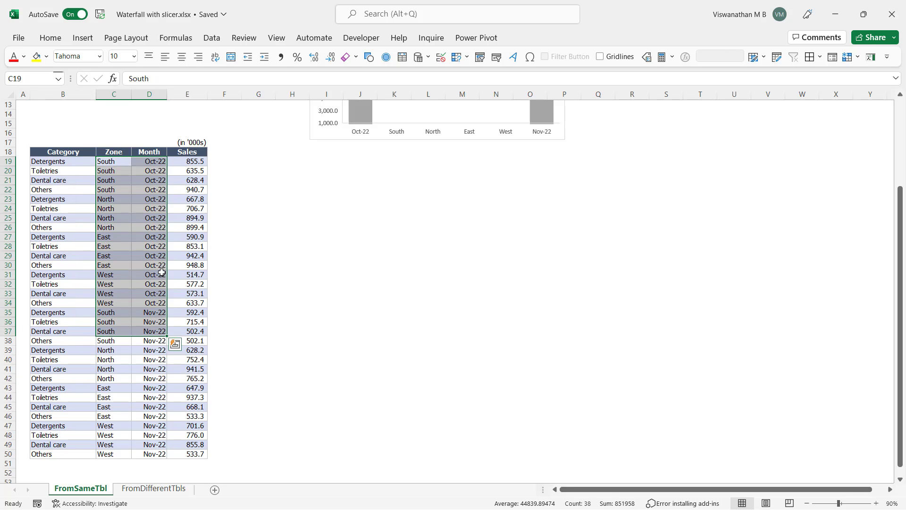
pyautogui.scroll(1, 414, 312)
pyautogui.scroll(3, 414, 312)
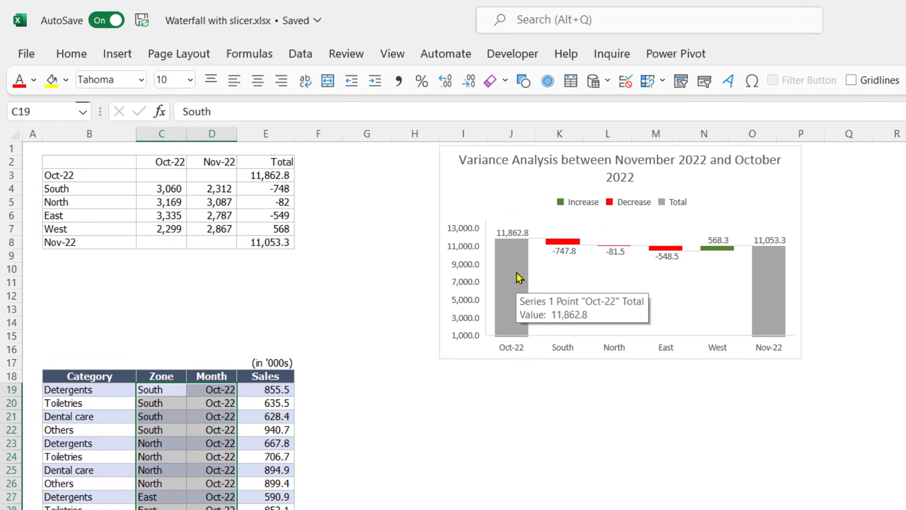
# Examine the Oct-22 and Nov-22 columns and the horizontal axis of the waterfall chart
pyautogui.click(519, 277)
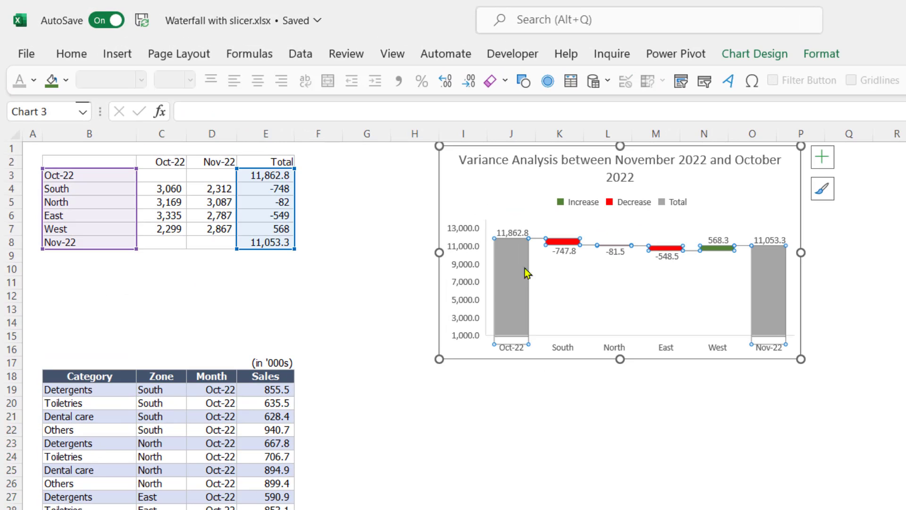
pyautogui.click(778, 287)
pyautogui.click(630, 391)
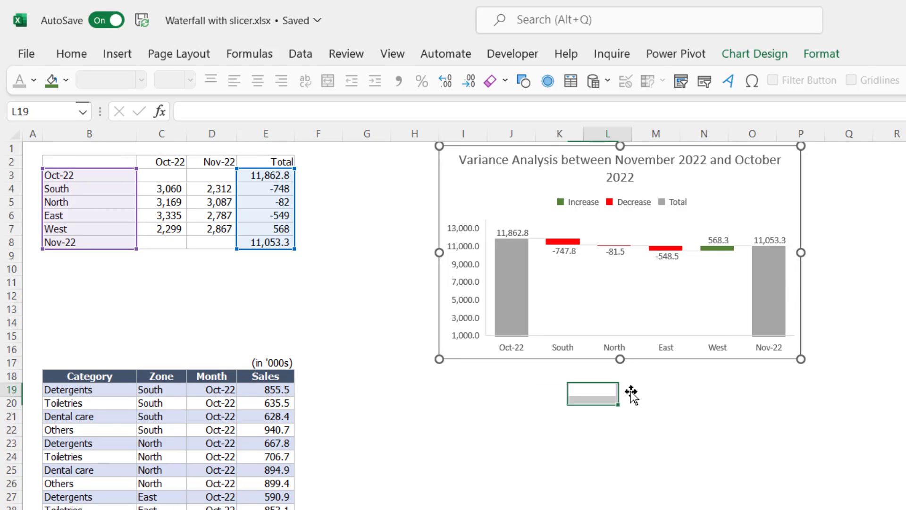
pyautogui.click(598, 347)
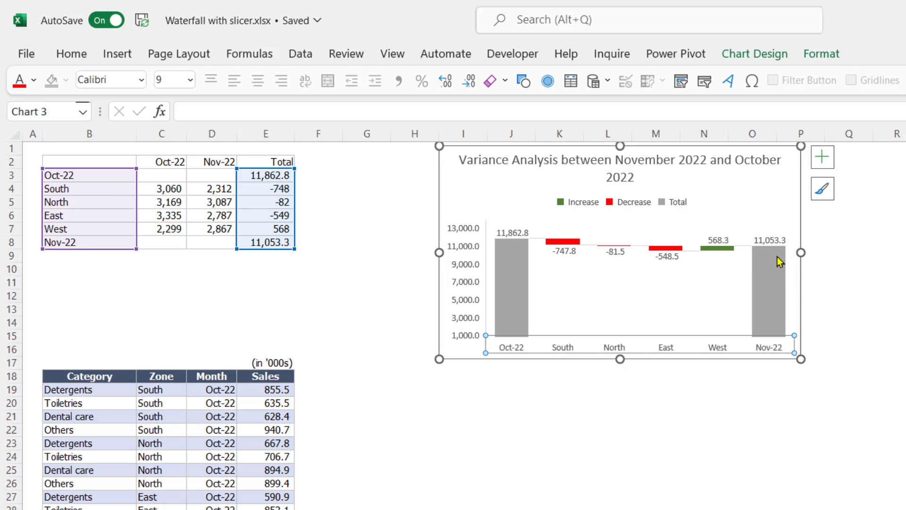
pyautogui.moveTo(780, 262)
pyautogui.click(409, 208)
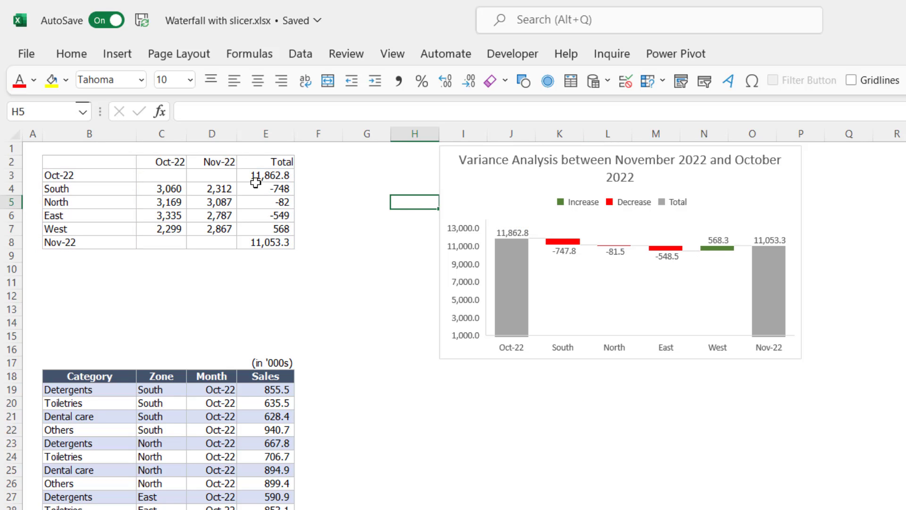
# Review the period totals in E3 and E8, the South values in C4:D4 and the zone variances in E4:E7
pyautogui.click(285, 178)
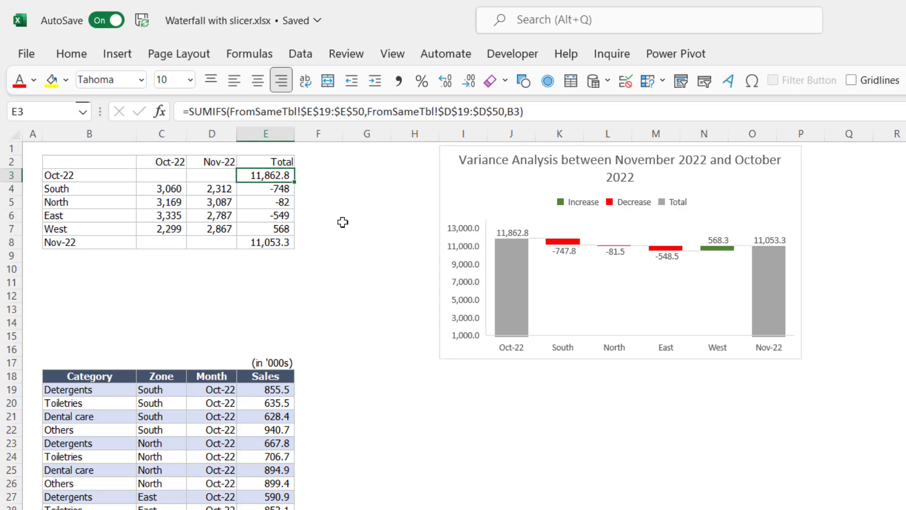
pyautogui.keyDown('ctrl'); pyautogui.click(277, 242); pyautogui.keyUp('ctrl')
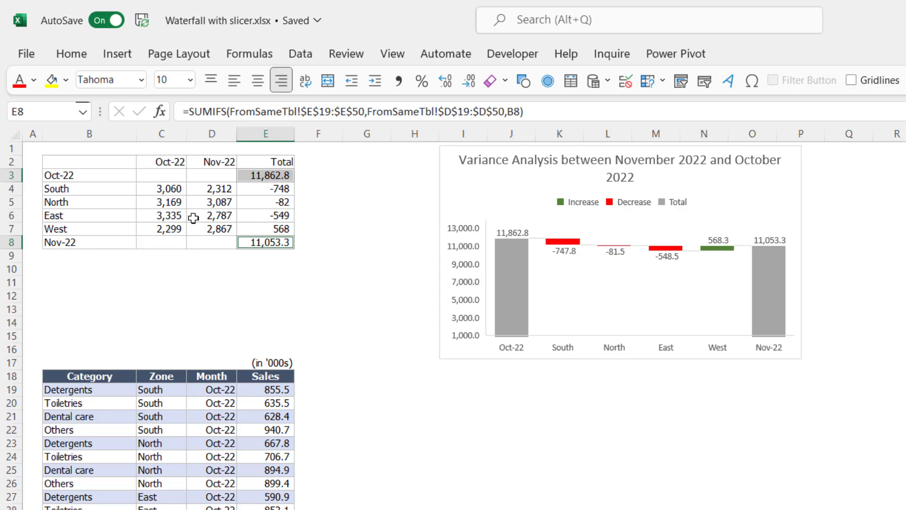
pyautogui.moveTo(168, 187); pyautogui.dragTo(204, 193)
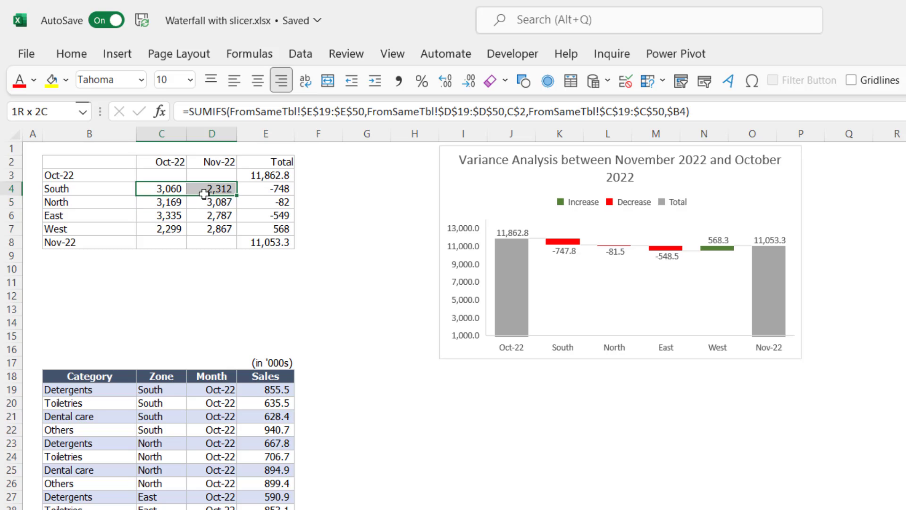
pyautogui.moveTo(277, 187); pyautogui.dragTo(298, 227)
# Inspect the SUMIFS formulas behind the Oct-22 total in E3 and the Nov-22 total in E8
pyautogui.click(277, 176)
pyautogui.press('F2')
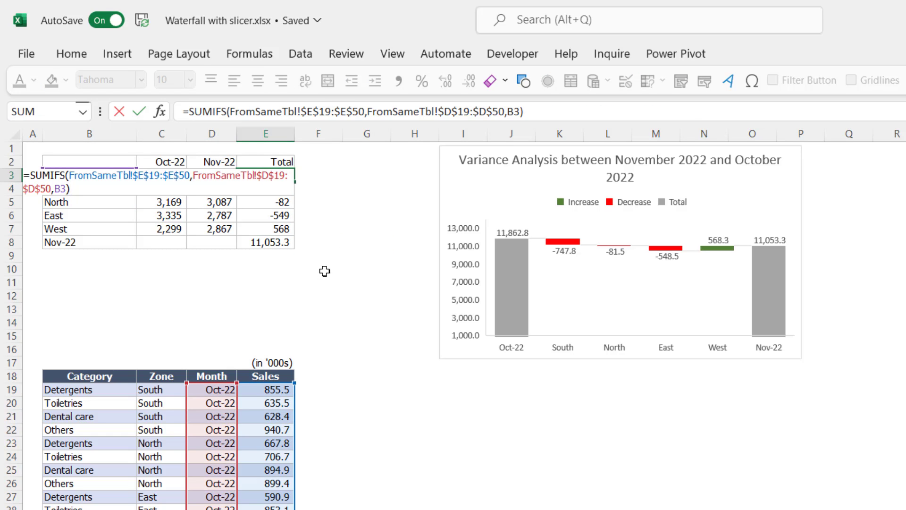
pyautogui.moveTo(69, 175); pyautogui.dragTo(56, 199)
pyautogui.click(69, 189)
pyautogui.click(260, 252)
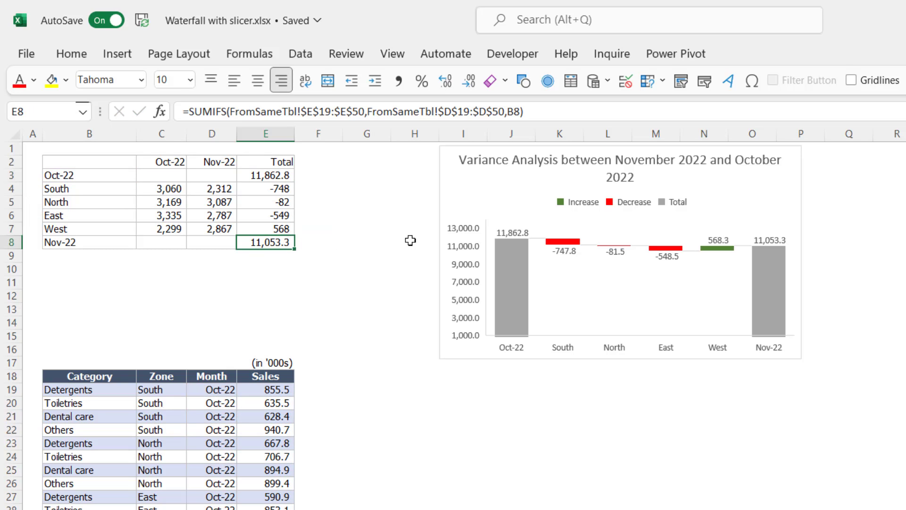
pyautogui.press('F2')
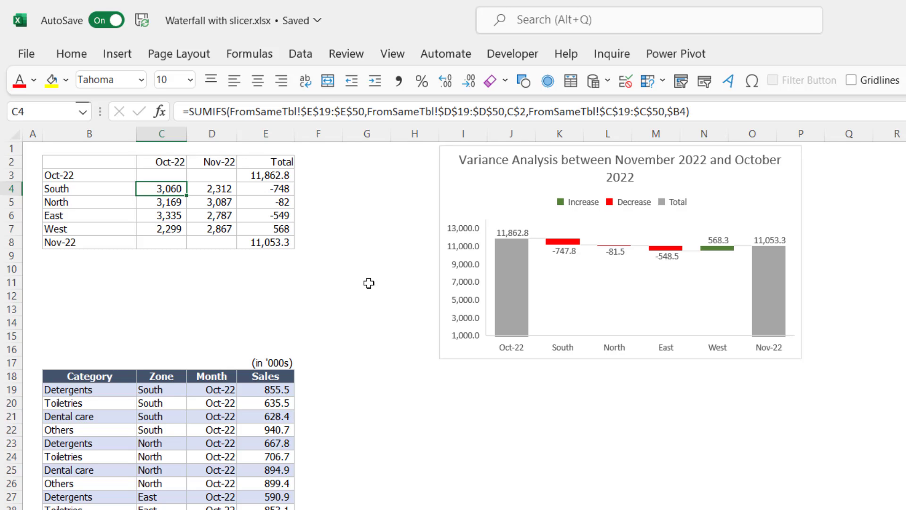
# Inspect the SUMIFS formula for South in Oct-22 in cell C4, including its month criteria range and criterion
pyautogui.press('F2')
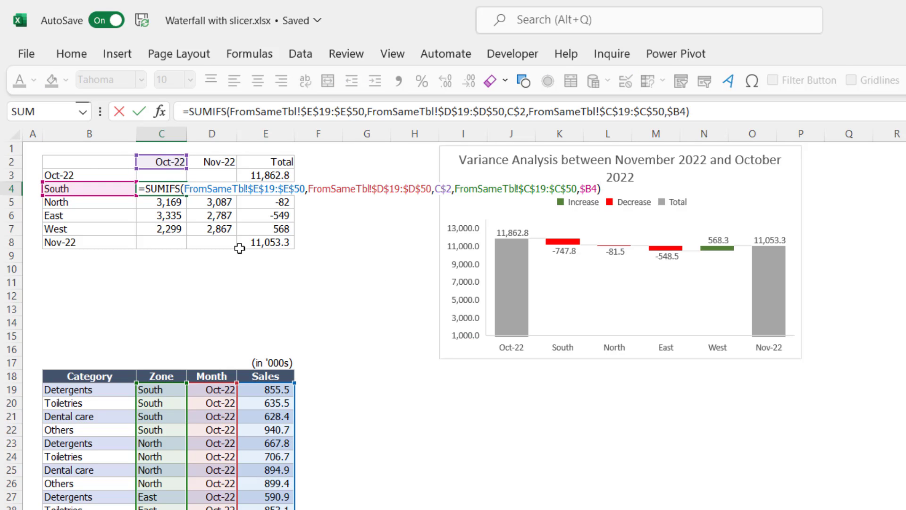
pyautogui.moveTo(196, 188); pyautogui.dragTo(461, 186)
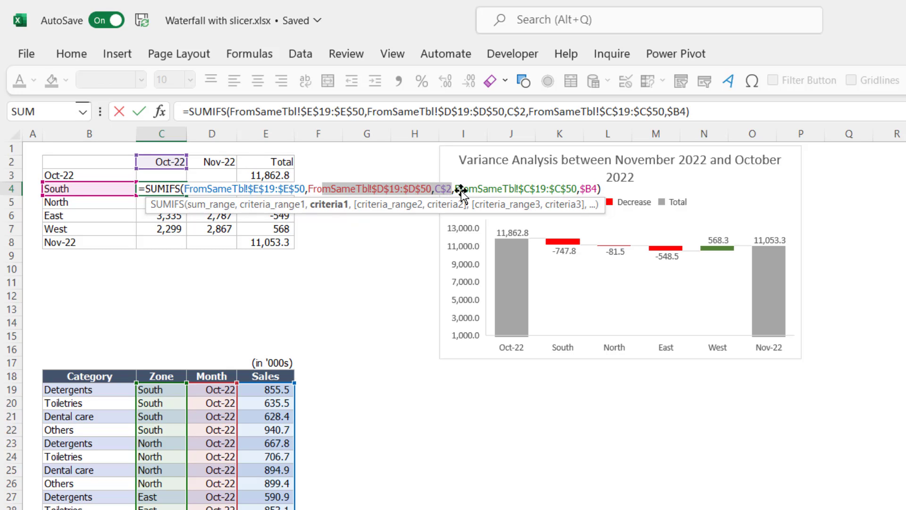
pyautogui.click(460, 185)
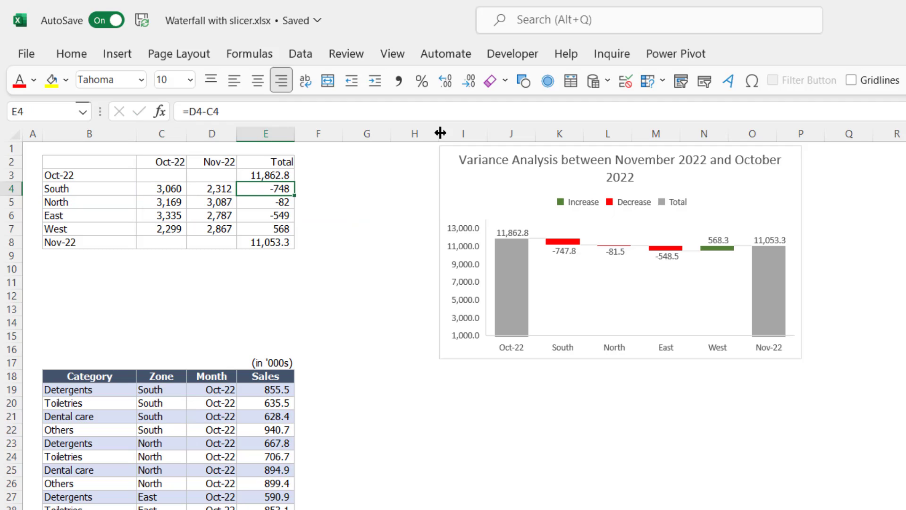
# Enter the South variance formula =D4-C4 in cell E4
pyautogui.write('=')
pyautogui.press('Left')
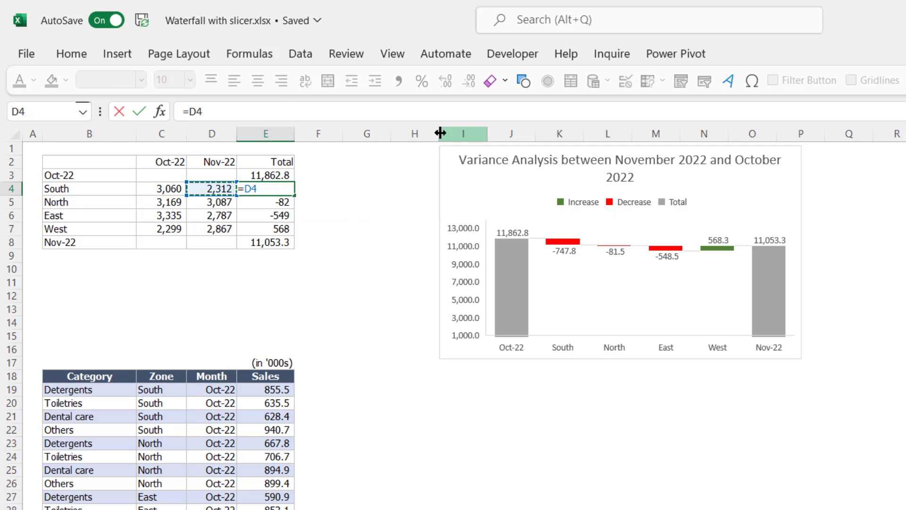
pyautogui.write('-')
pyautogui.press('Left')
pyautogui.press('Left')
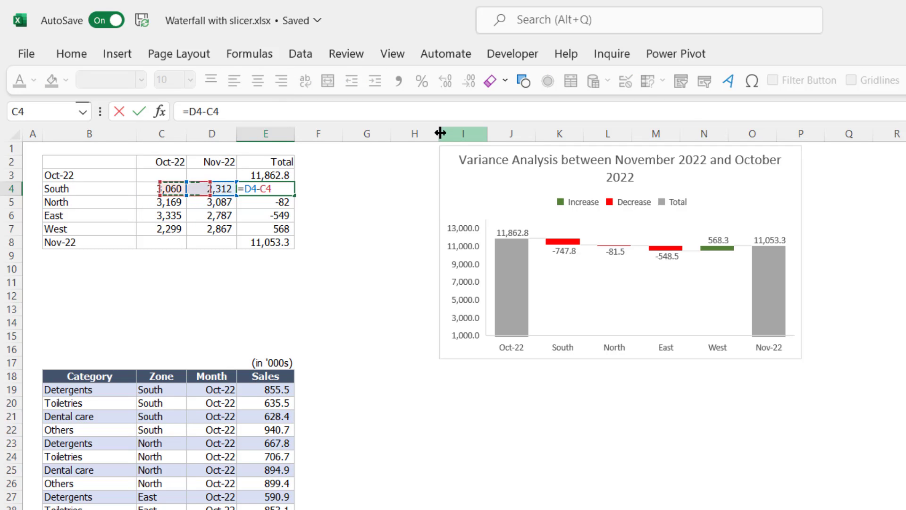
pyautogui.press('Return')
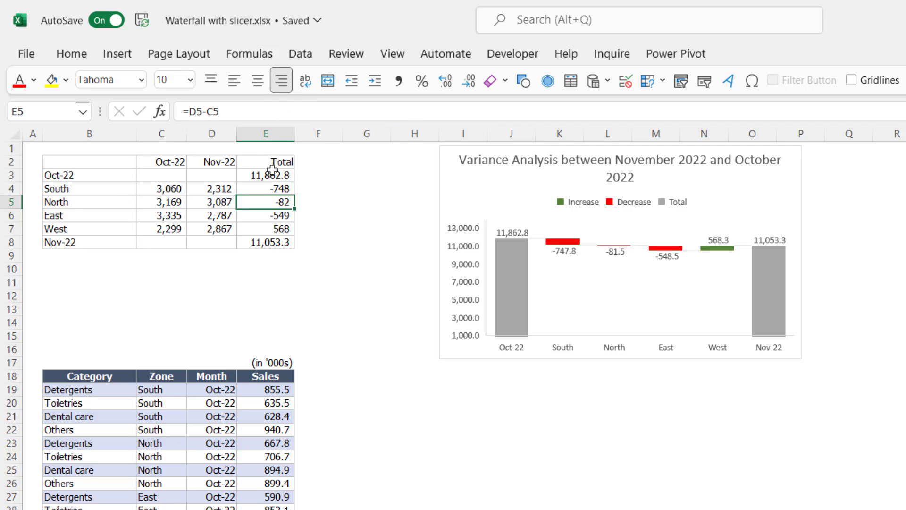
# Review the Total values E3:E8 and labels B3:B8 as the waterfall chart's source, and select the chart's data series
pyautogui.moveTo(272, 171); pyautogui.dragTo(250, 251)
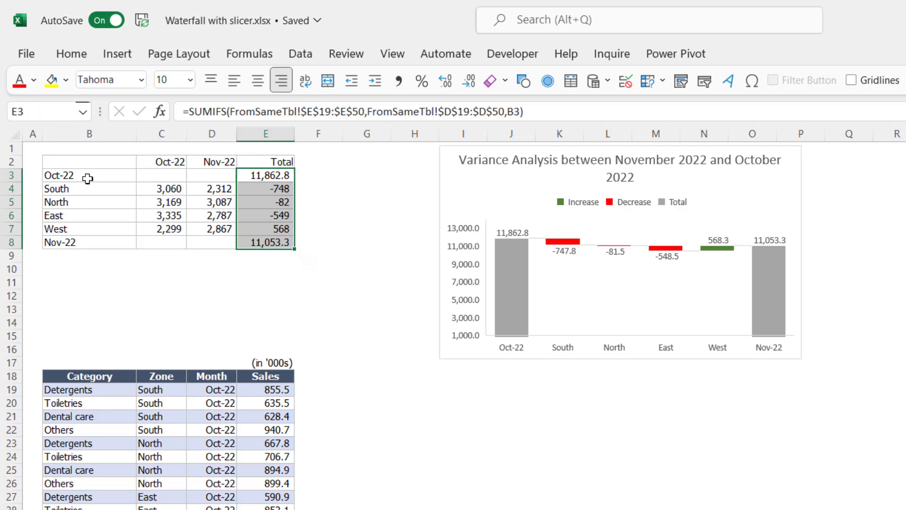
pyautogui.moveTo(87, 178); pyautogui.dragTo(76, 239)
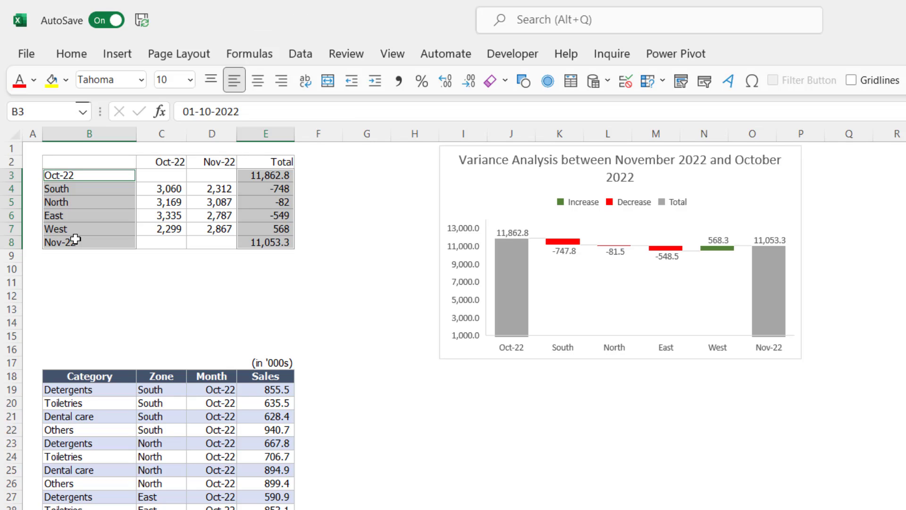
pyautogui.click(511, 189)
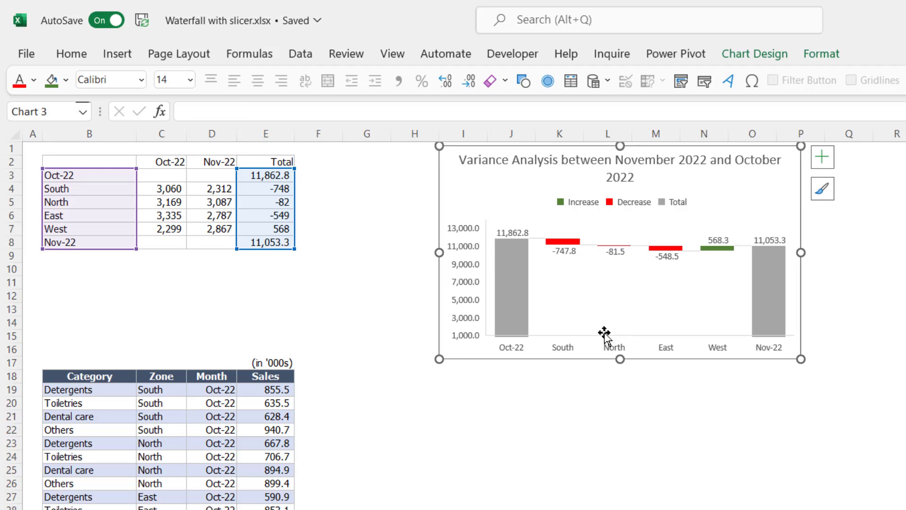
pyautogui.click(506, 285)
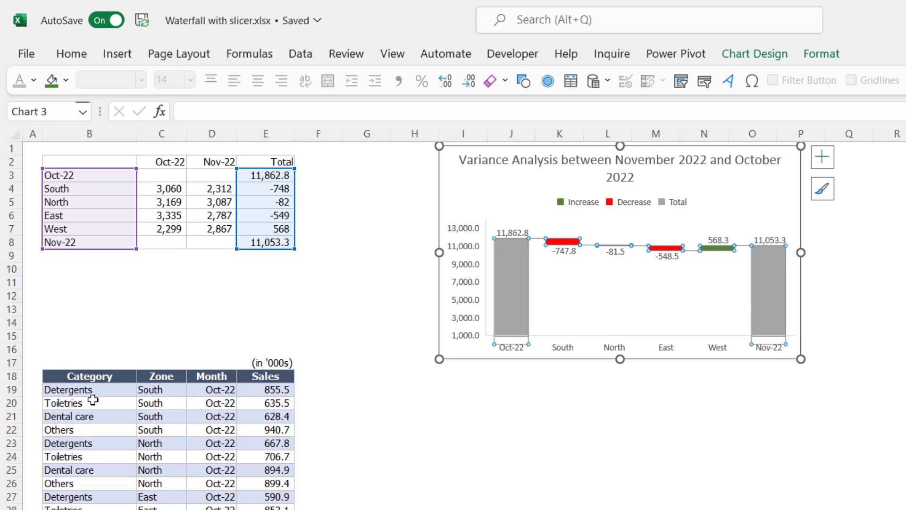
# Examine the Category column of the source data and select the whole sales table starting at its header in B18
pyautogui.moveTo(93, 400); pyautogui.dragTo(89, 508)
pyautogui.click(367, 509)
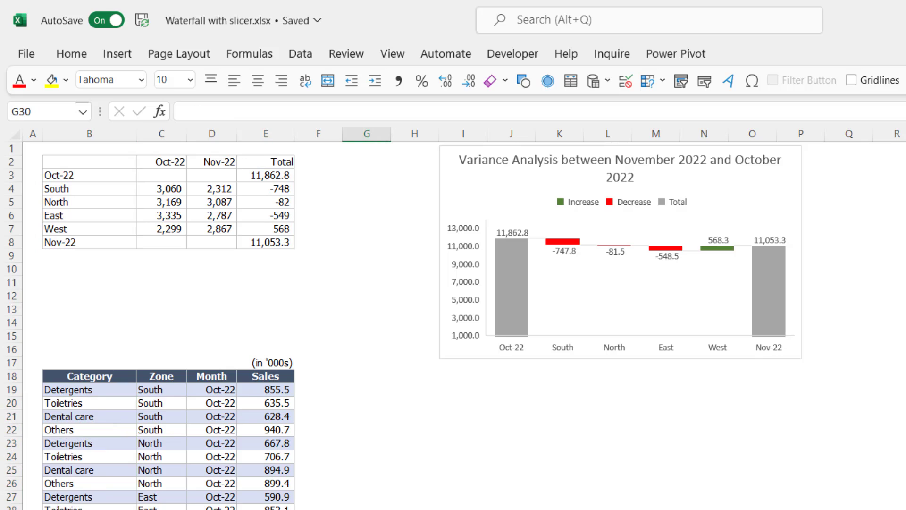
pyautogui.moveTo(90, 376); pyautogui.dragTo(191, 464)
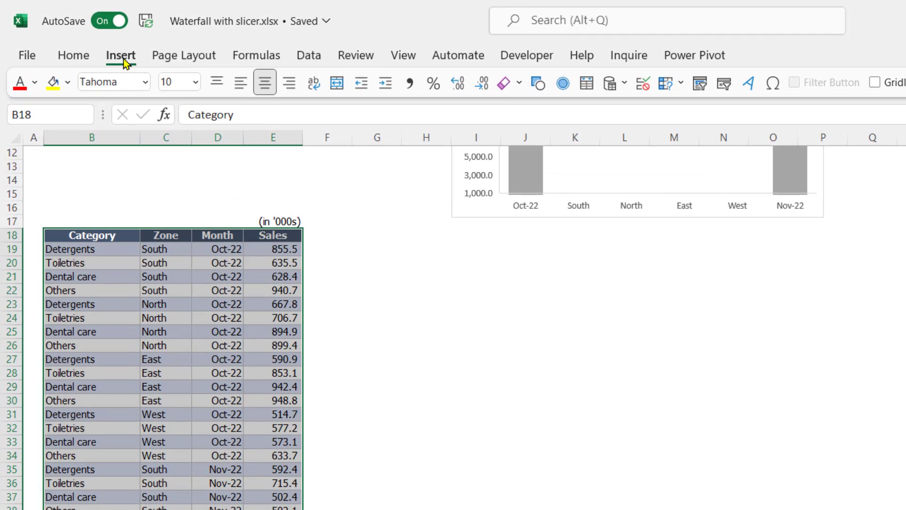
# Convert the sales data range B18:E51 into an Excel table with headers
pyautogui.click(122, 55)
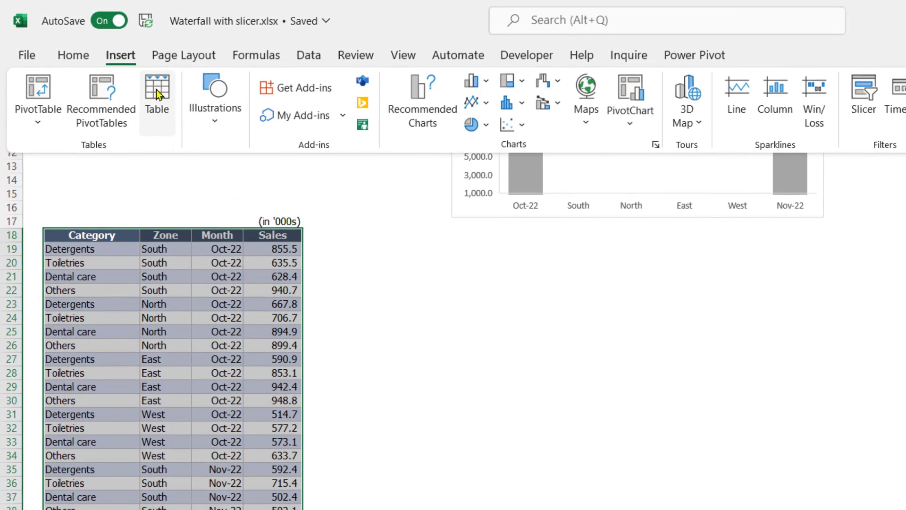
pyautogui.click(156, 99)
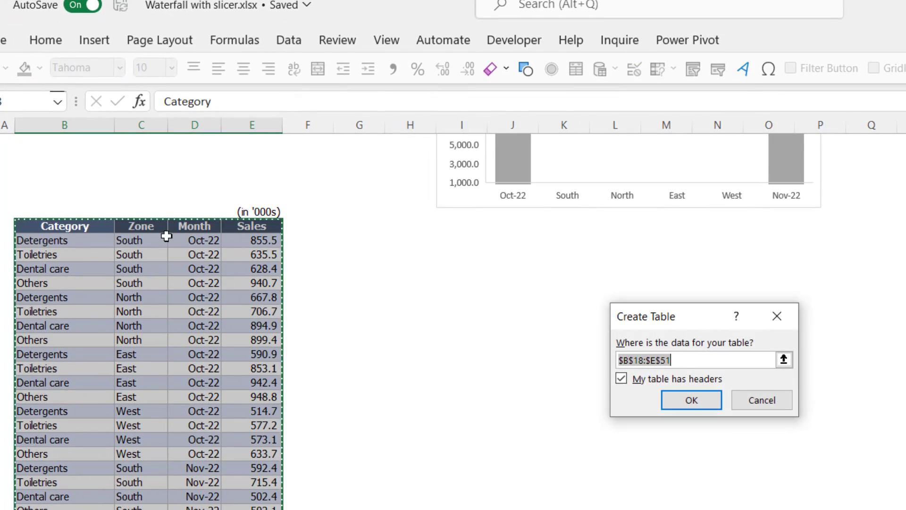
pyautogui.click(690, 400)
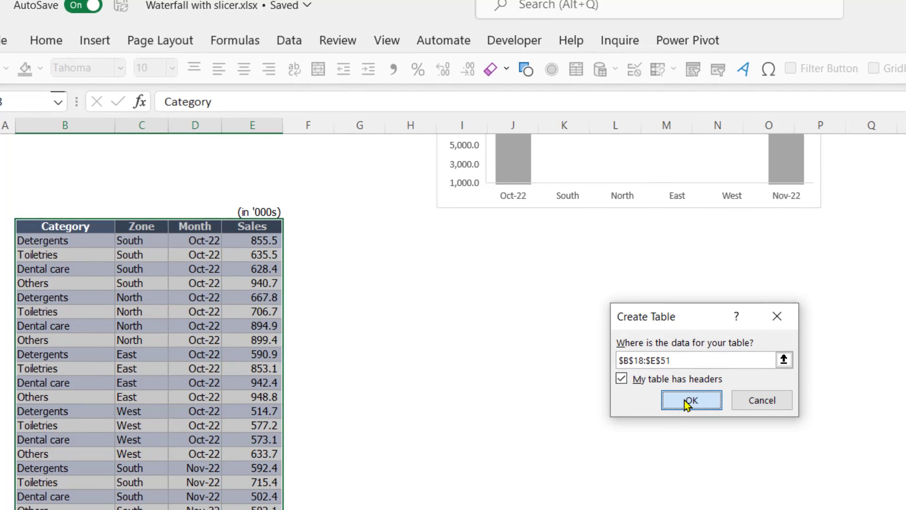
pyautogui.click(199, 340)
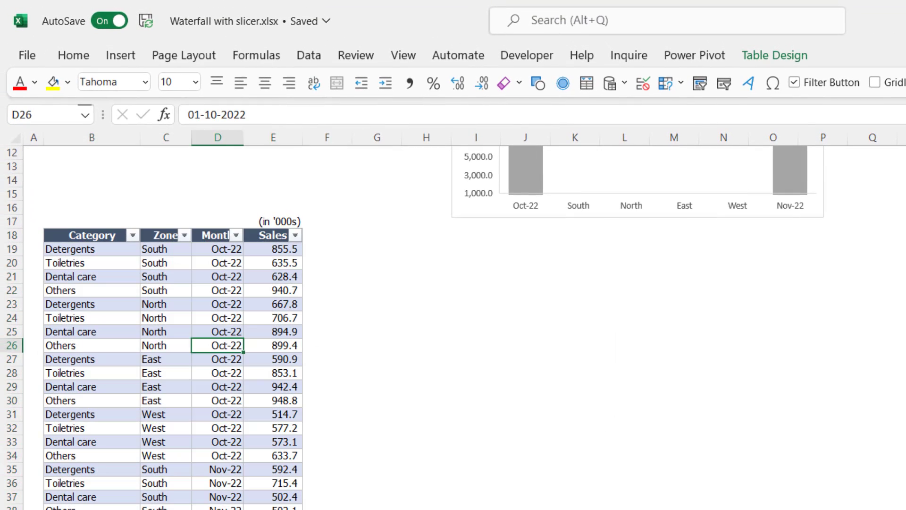
pyautogui.click(273, 509)
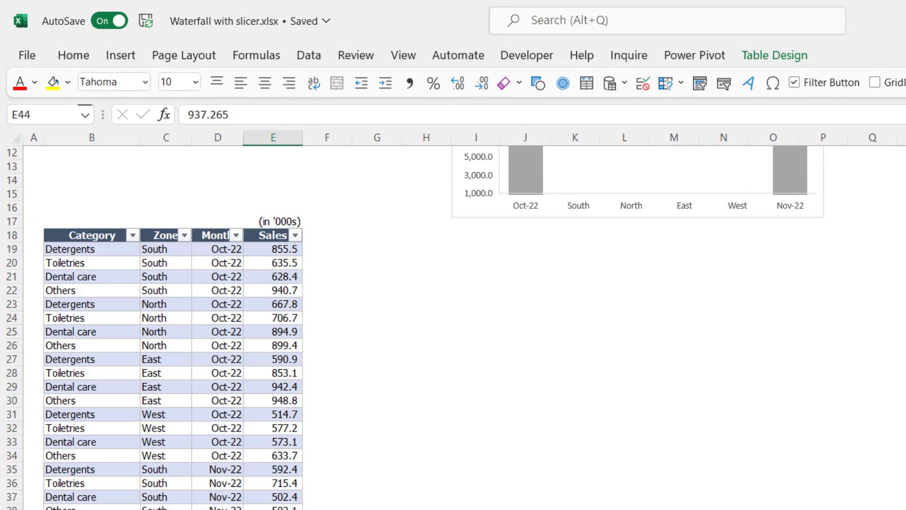
# Insert a slicer on the Category field of the sales table
pyautogui.scroll(4, 415, 326)
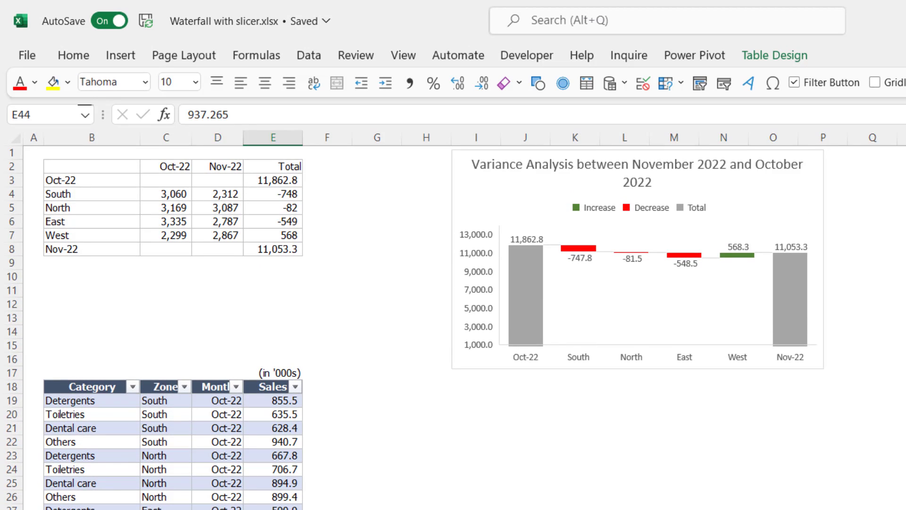
pyautogui.click(135, 447)
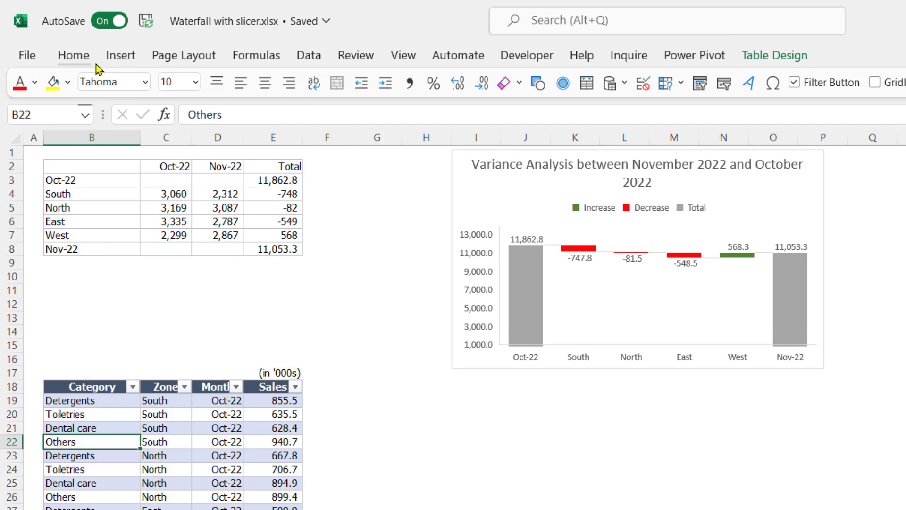
pyautogui.click(114, 61)
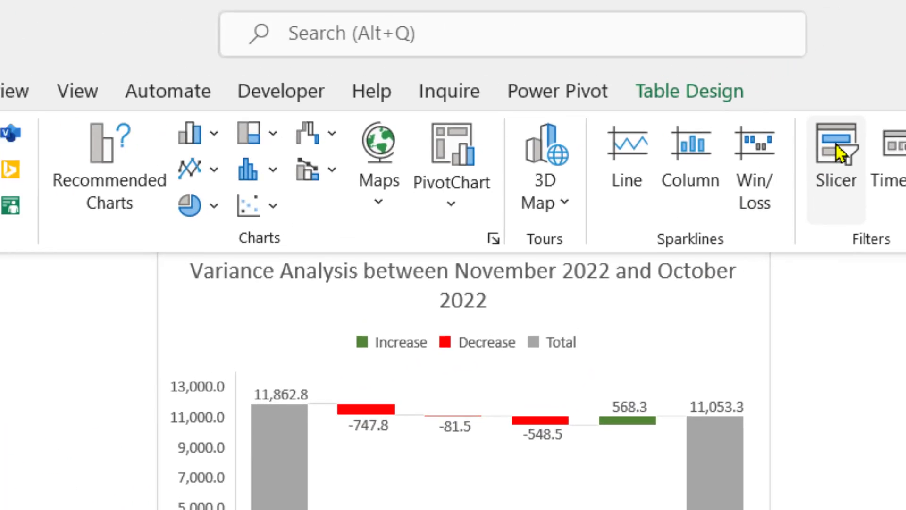
pyautogui.click(850, 100)
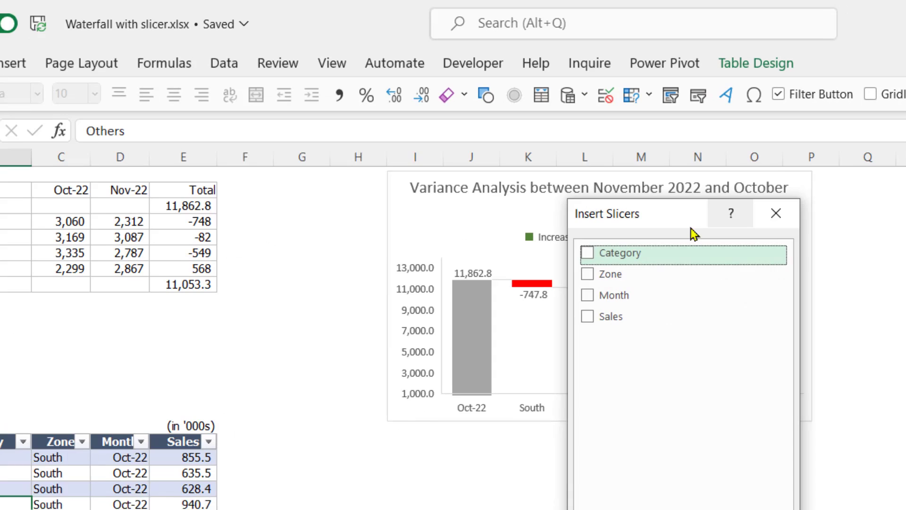
pyautogui.click(592, 249)
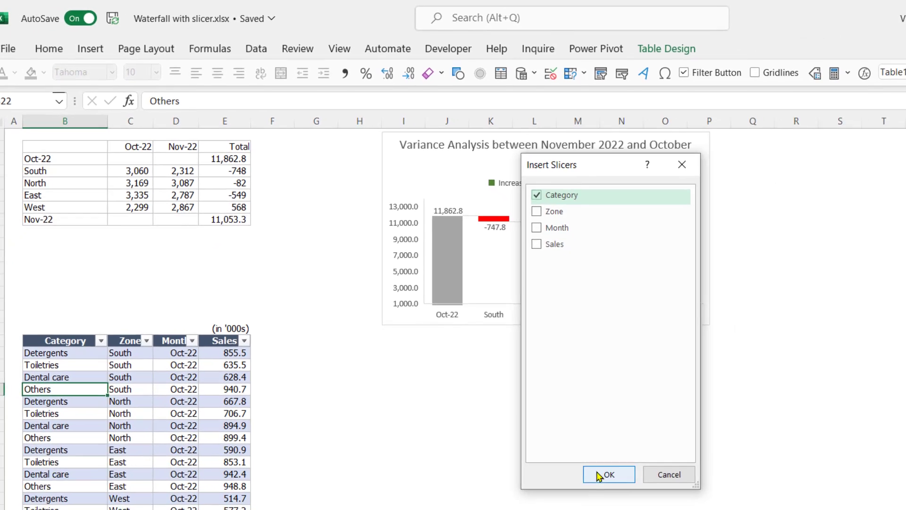
pyautogui.click(603, 473)
# Shrink the Category slicer to fit its four items and place it between the summary table and the waterfall chart
pyautogui.moveTo(630, 358); pyautogui.dragTo(589, 358)
pyautogui.moveTo(548, 442); pyautogui.dragTo(597, 372)
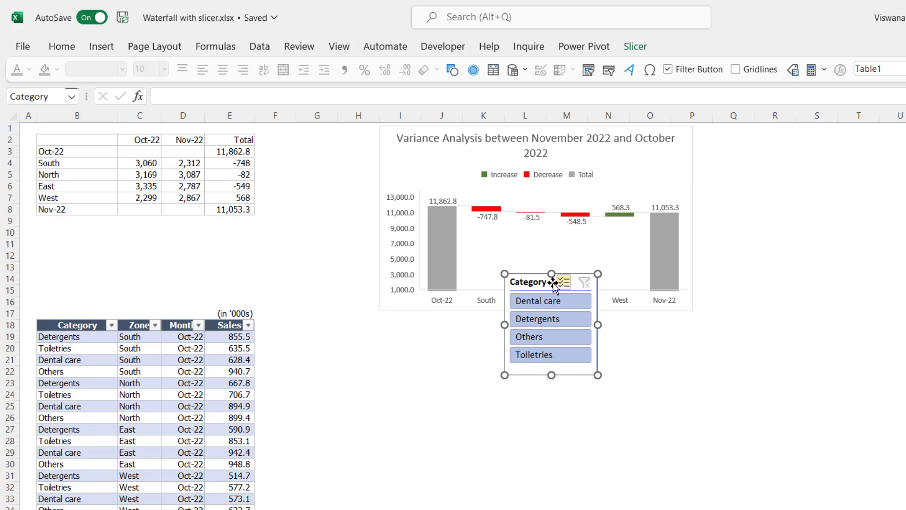
pyautogui.moveTo(543, 279); pyautogui.dragTo(321, 135)
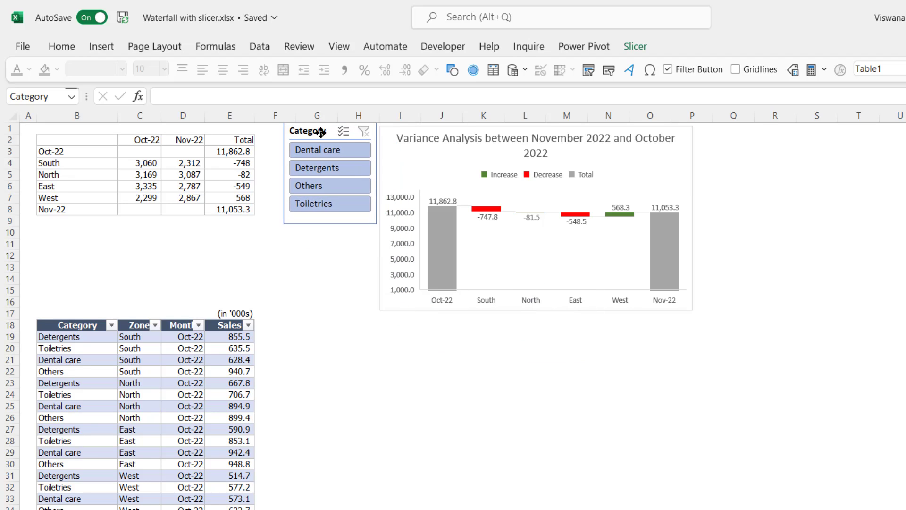
# Test the Category slicer's effect on the Total values E3:E8 by filtering to Dental care and clearing the filter
pyautogui.click(334, 162)
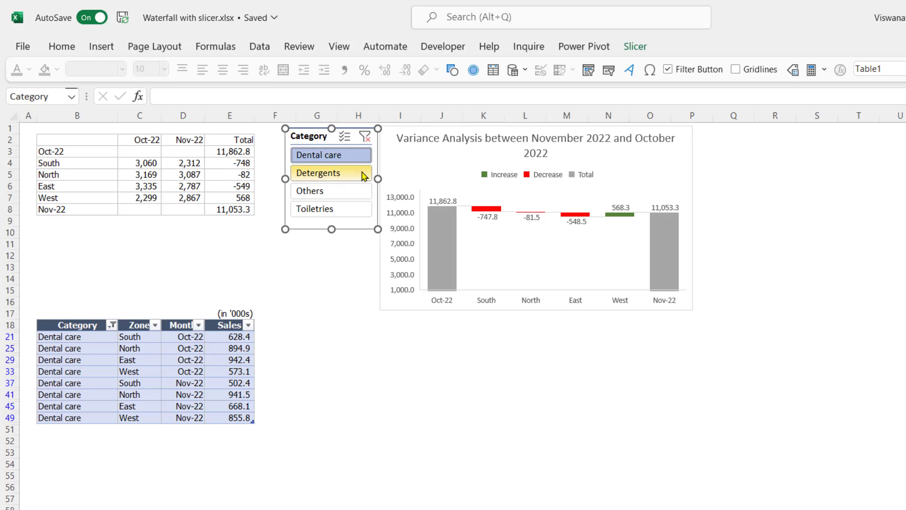
pyautogui.click(364, 136)
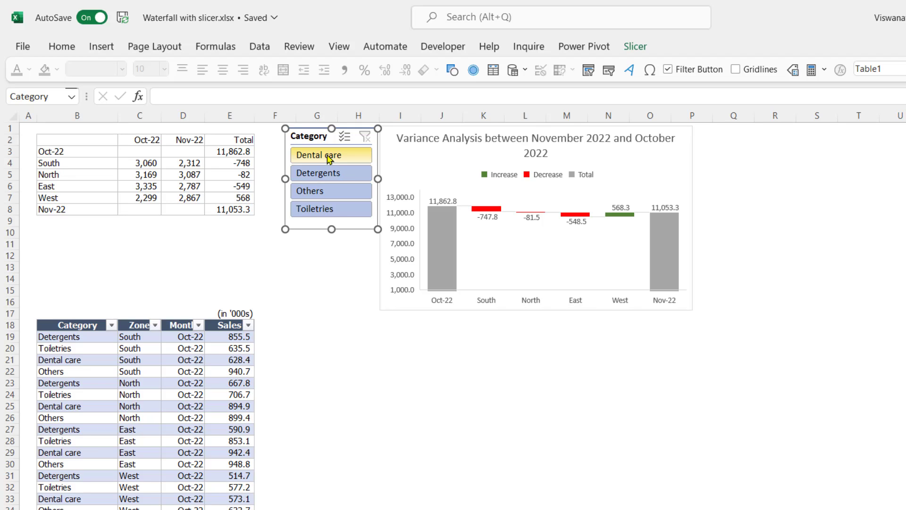
pyautogui.moveTo(233, 151); pyautogui.dragTo(234, 210)
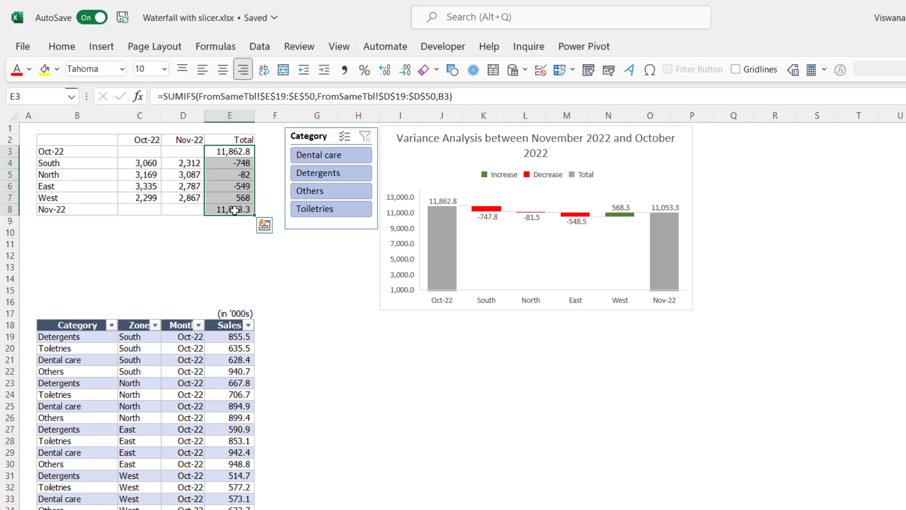
# Widen column F slightly and add the header Is Visible in cell F18 as a new table column
pyautogui.click(282, 328)
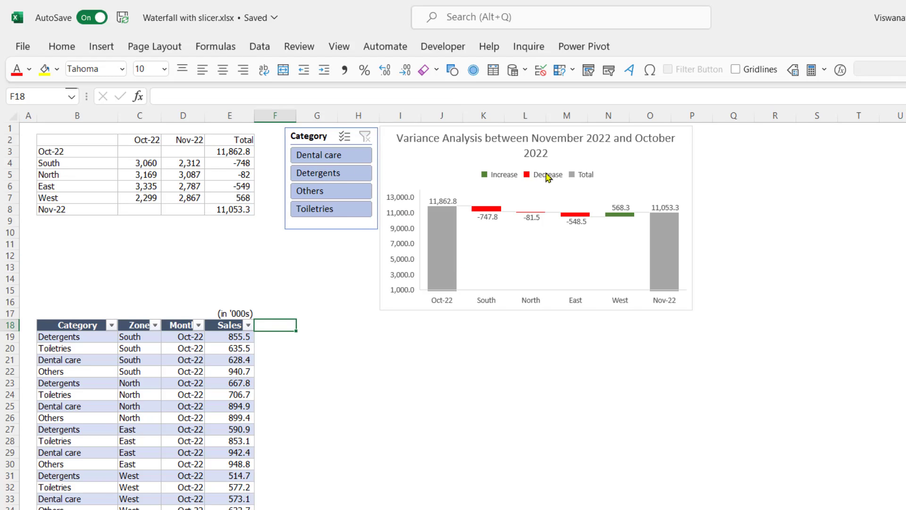
pyautogui.moveTo(296, 118); pyautogui.dragTo(302, 121)
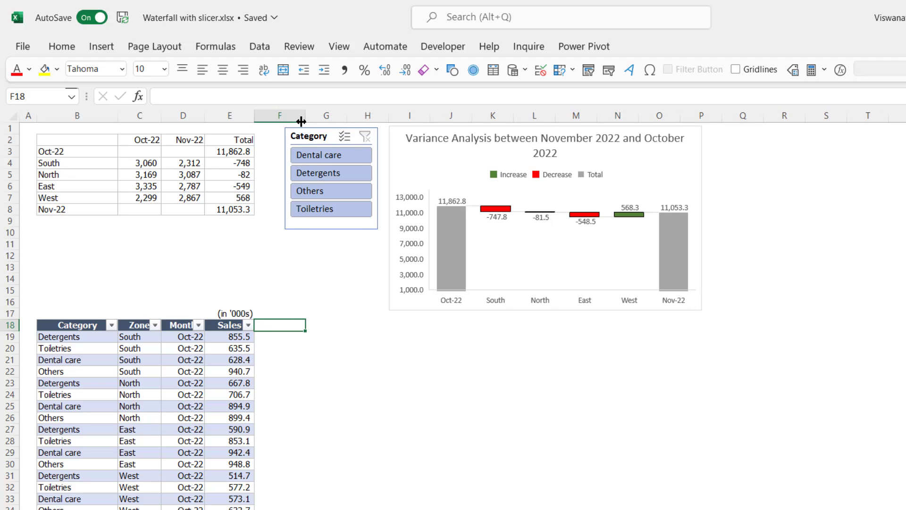
pyautogui.write('Is Visible')
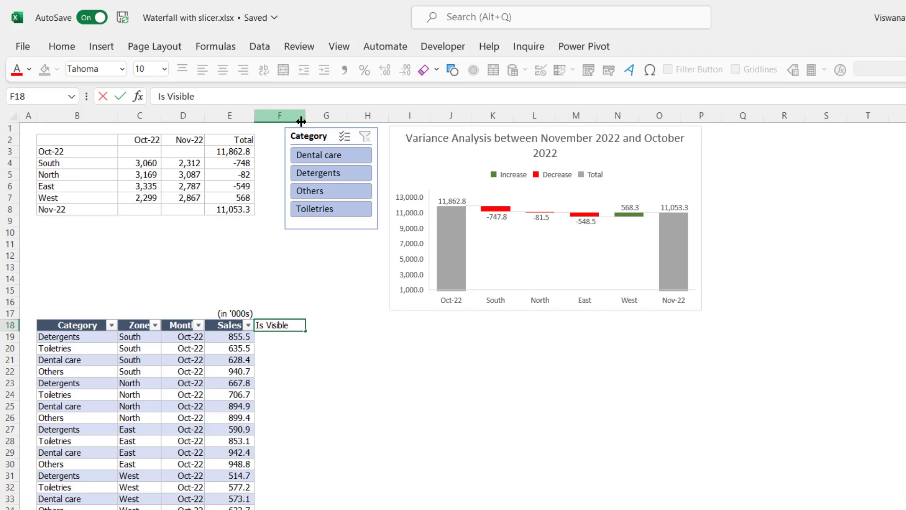
pyautogui.press('Return')
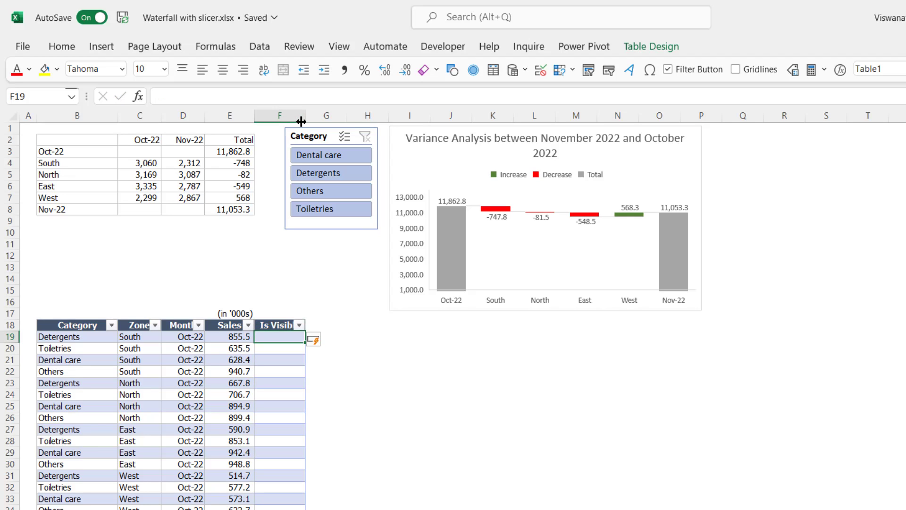
pyautogui.write('=Su')
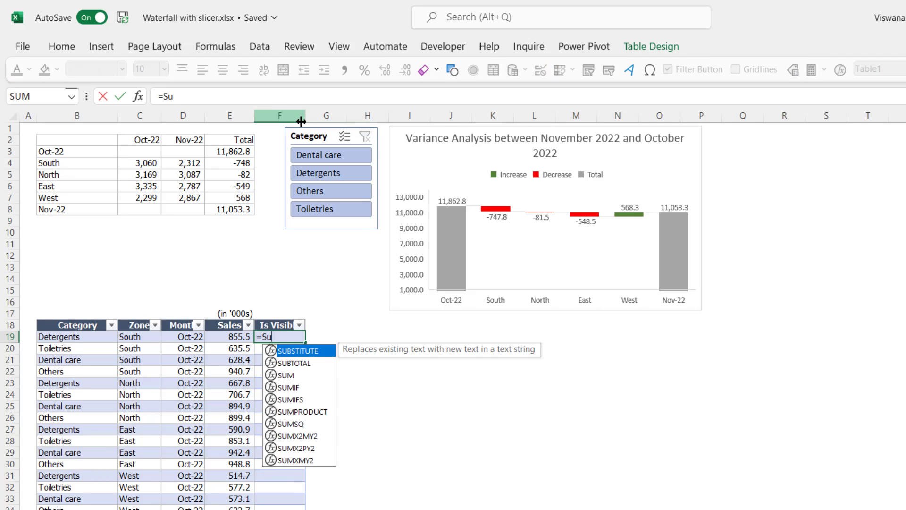
pyautogui.write('btot')
pyautogui.press('Tab')
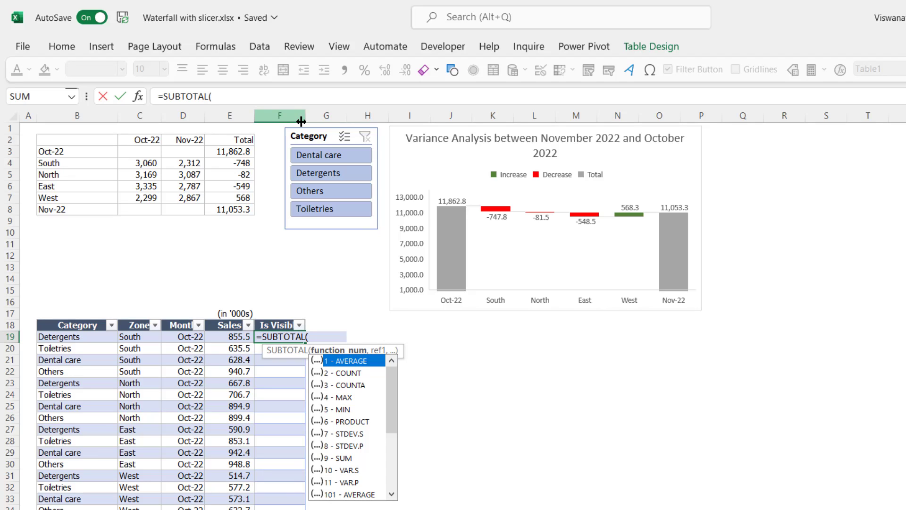
pyautogui.write('3,')
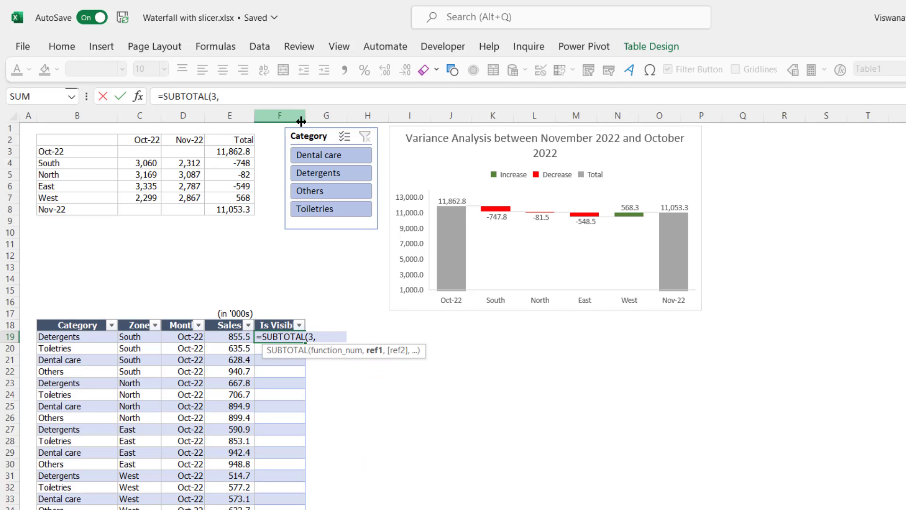
pyautogui.press('Left')
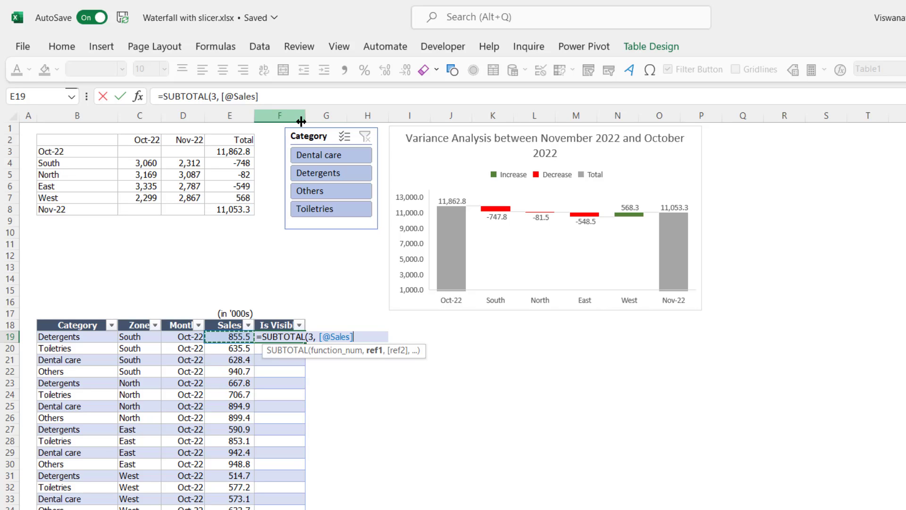
pyautogui.write(')')
pyautogui.press('Return')
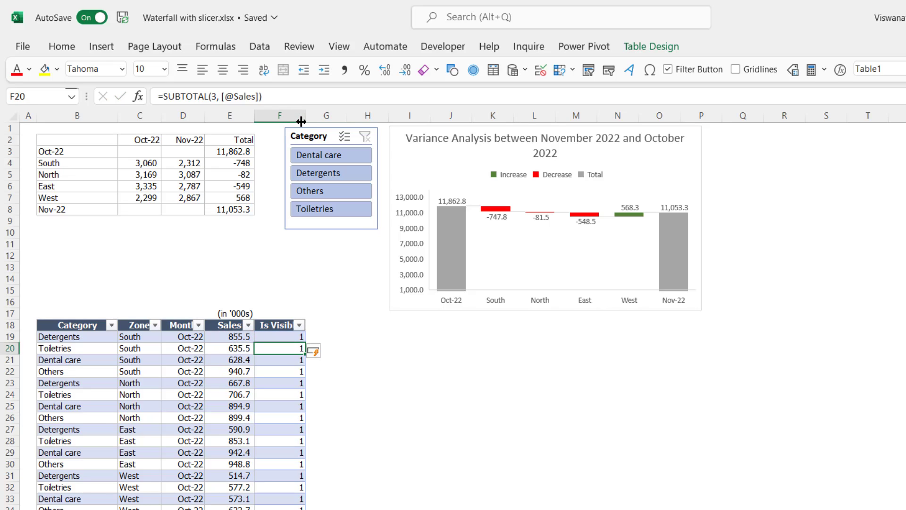
# Check the Is Visible formulas down the table, including with the slicer temporarily filtered to Dental care
pyautogui.click(288, 418)
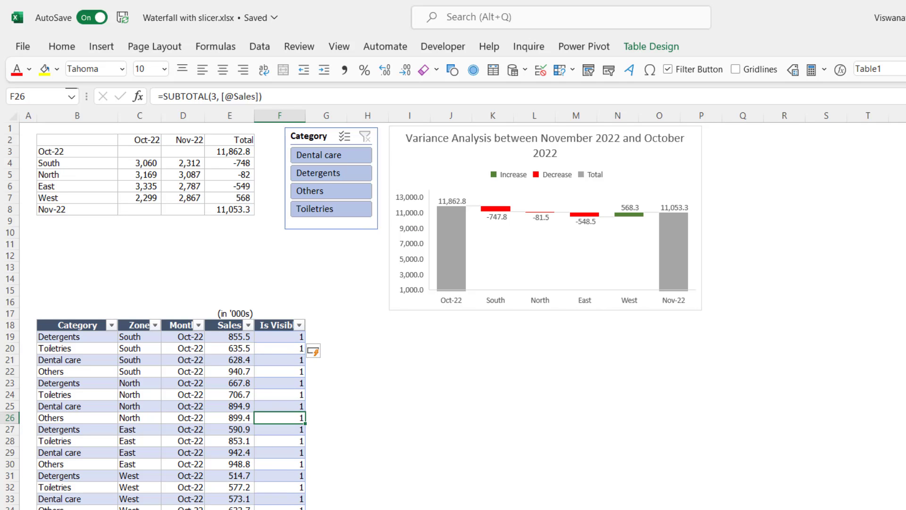
pyautogui.scroll(-3, 284, 425)
pyautogui.scroll(3, 280, 465)
pyautogui.click(282, 347)
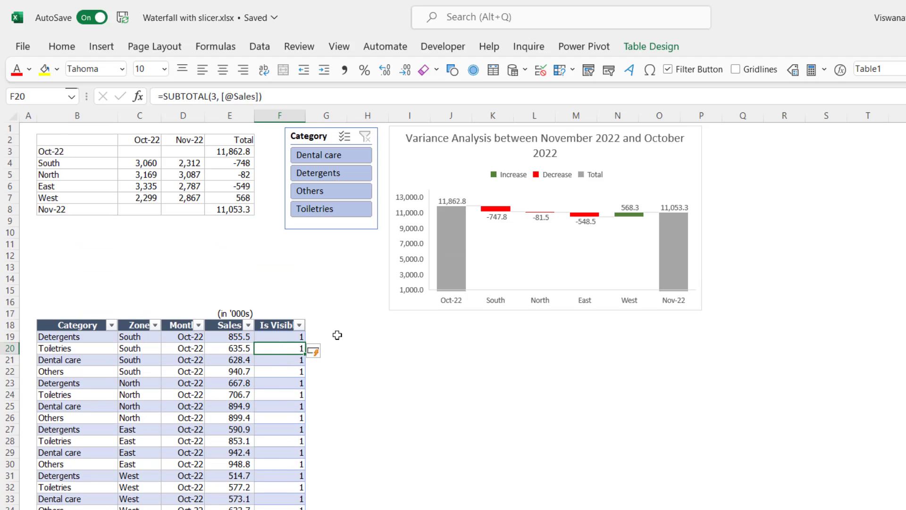
pyautogui.press('F2')
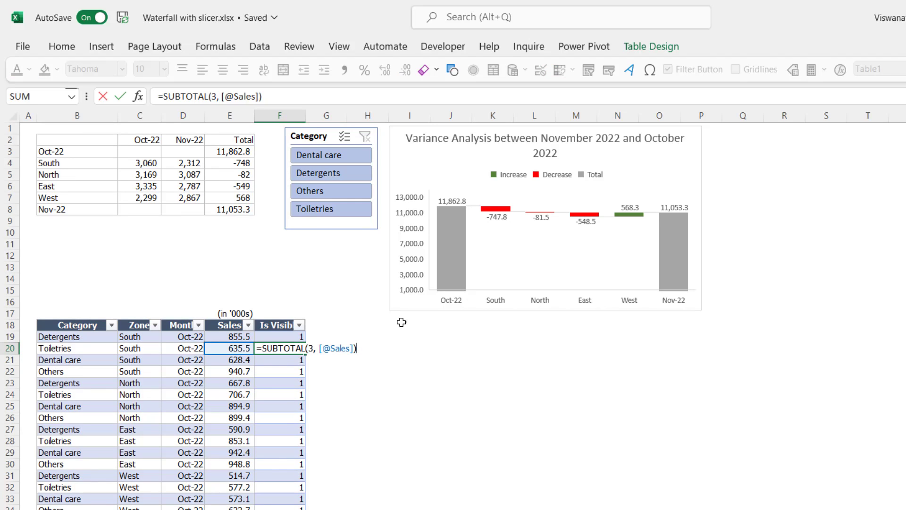
pyautogui.hotkey('ctrl', 'Return')
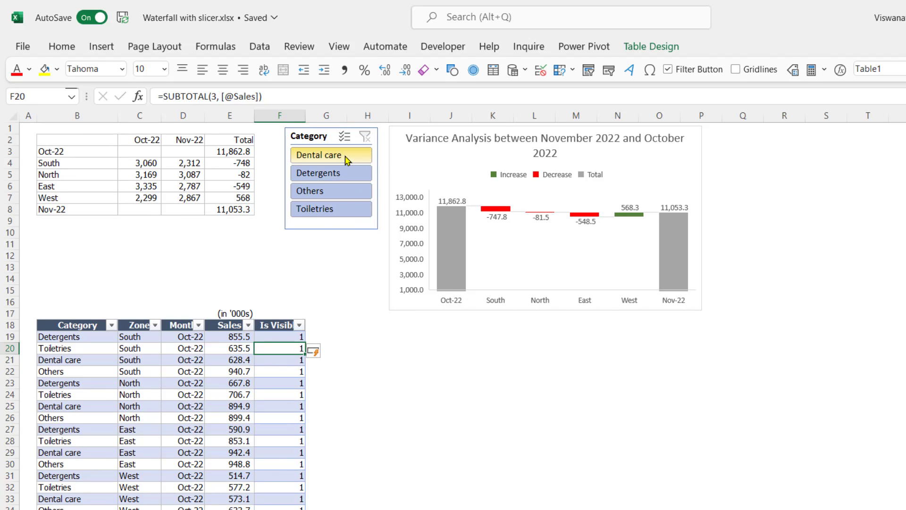
pyautogui.click(347, 158)
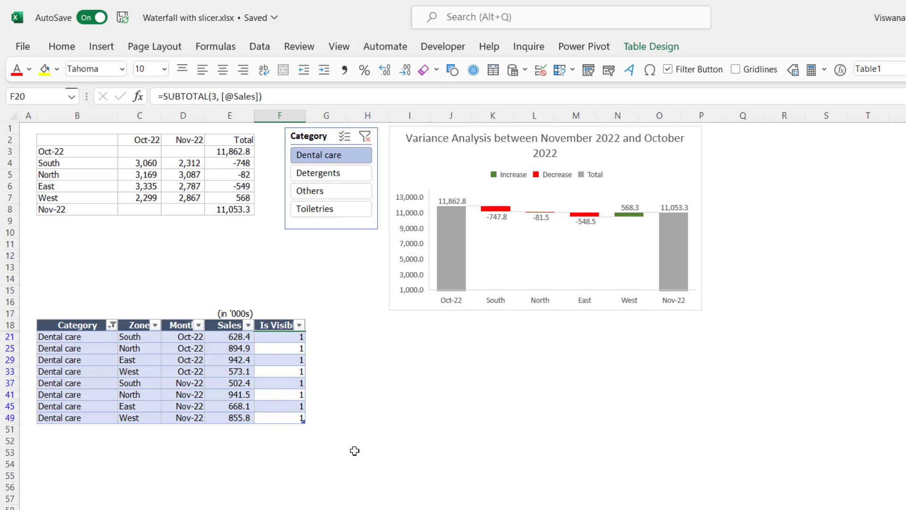
pyautogui.click(365, 136)
# Extend the Oct-22 total's SUMIFS formula in cell E3 with criteria range Table1[Is Visible] and criterion 1
pyautogui.click(222, 150)
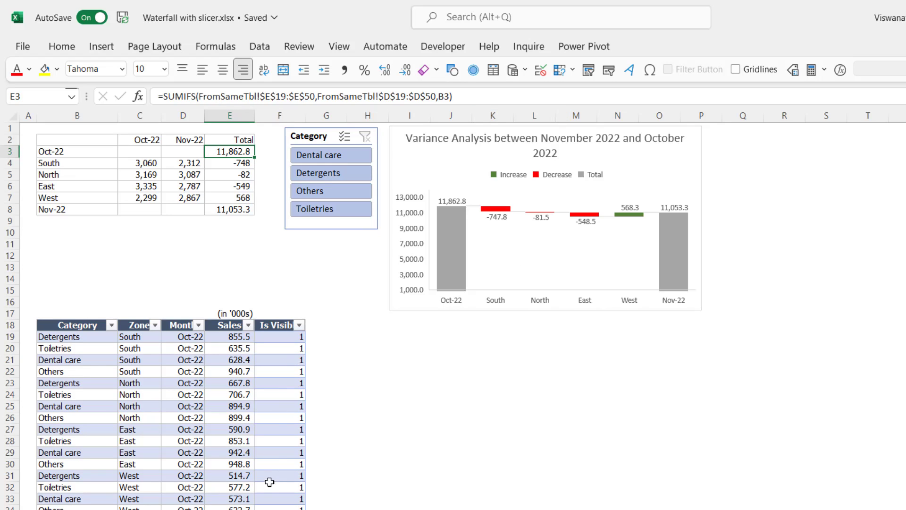
pyautogui.press('F2')
pyautogui.write(',')
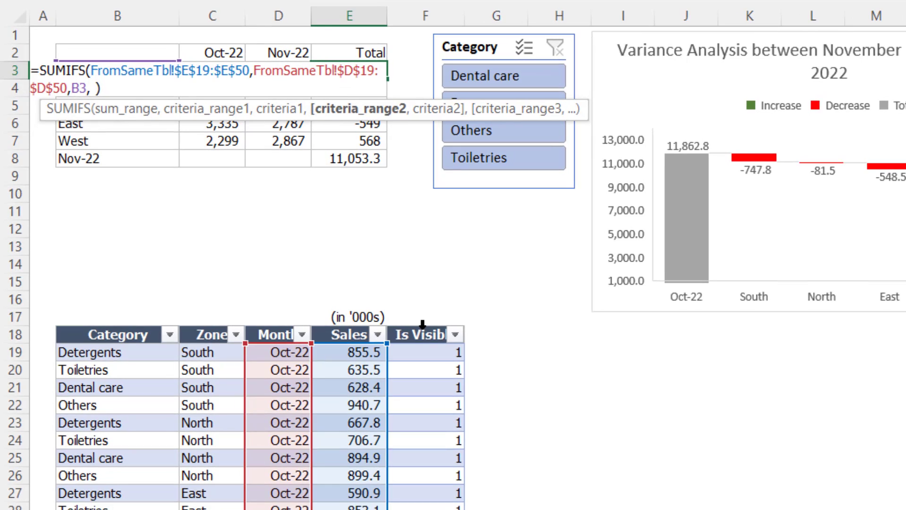
pyautogui.click(277, 321)
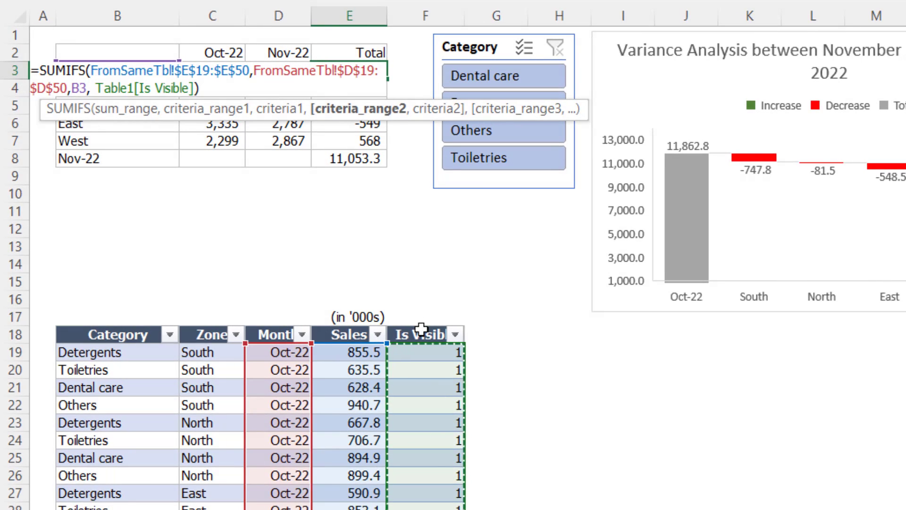
pyautogui.write(',')
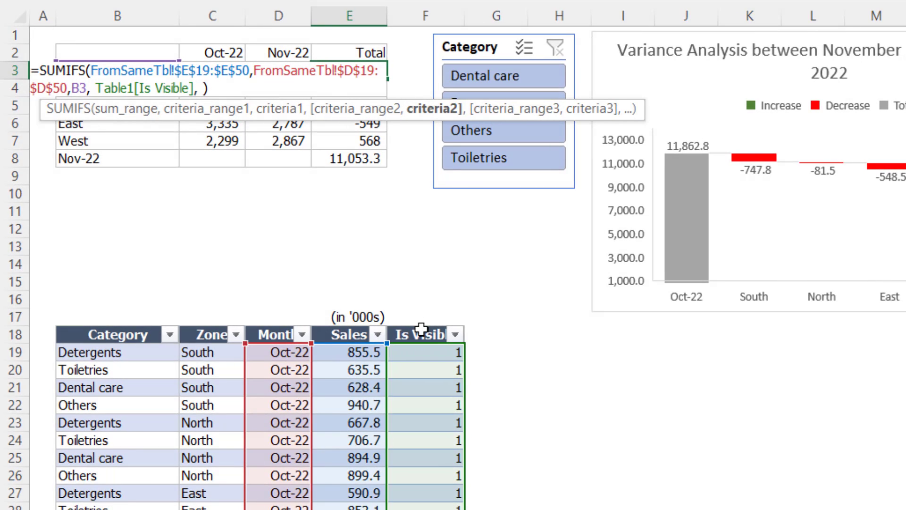
pyautogui.write(' 1')
# Split the E3 formula into separate lines before each criteria range, indented to align, and commit it
pyautogui.click(249, 71)
pyautogui.press('Right')
pyautogui.hotkey('alt', 'Return')
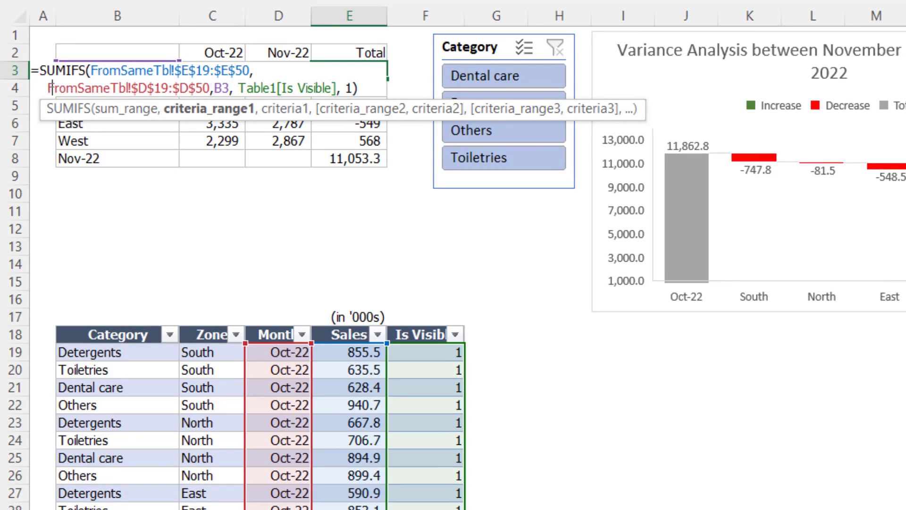
pyautogui.click(285, 86)
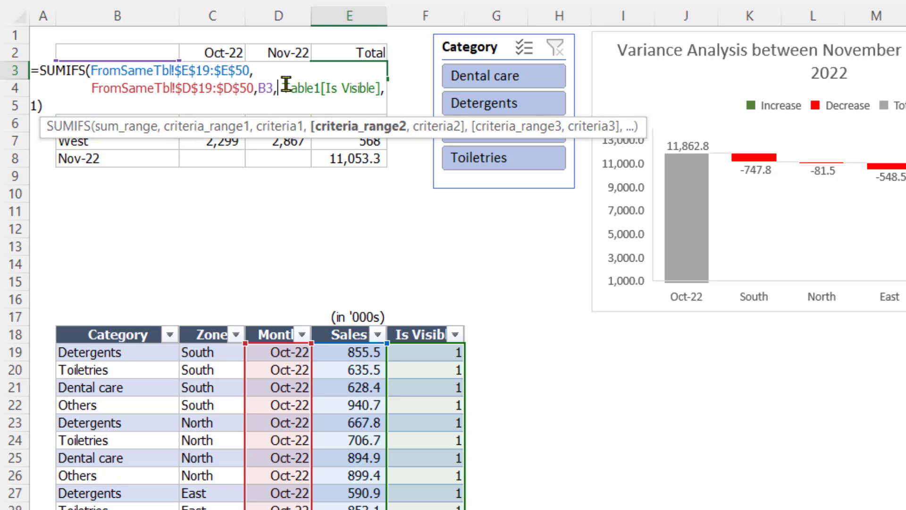
pyautogui.hotkey('alt', 'Return')
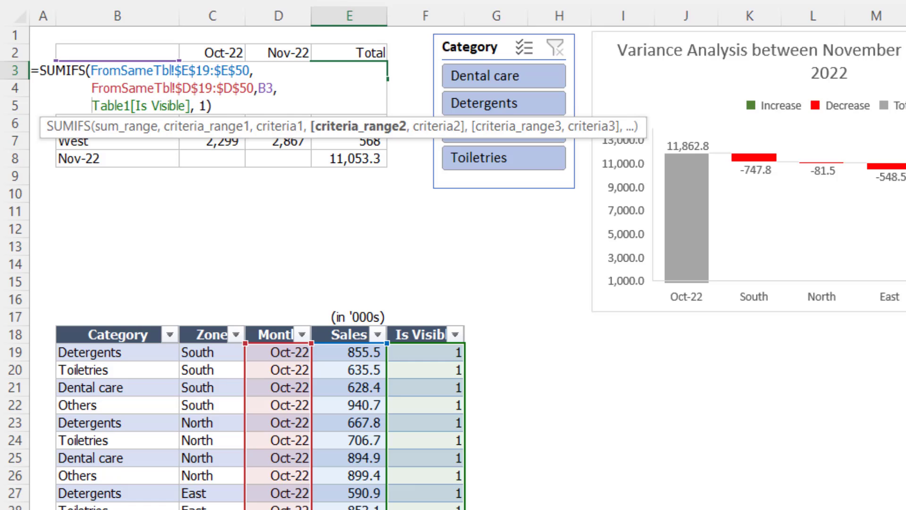
pyautogui.press('Return')
pyautogui.press('Up')
pyautogui.press('Down')
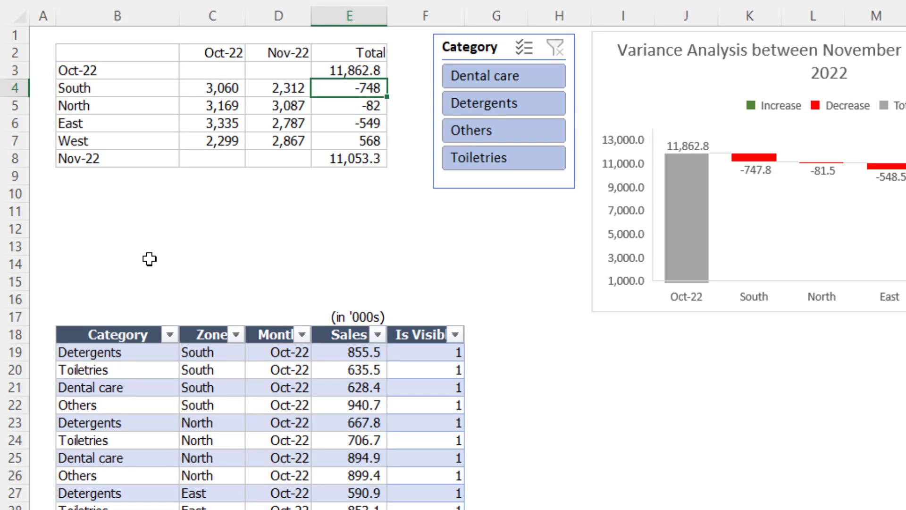
# Add criteria range Table1[Is Visible] with criterion 1, copied from E3's formula, to the zone SUMIFS formulas in C4:D7
pyautogui.press('Up')
pyautogui.press('F2')
pyautogui.press('Left')
pyautogui.hotkey('shift', 'Home')
pyautogui.hotkey('ctrl', 'c')
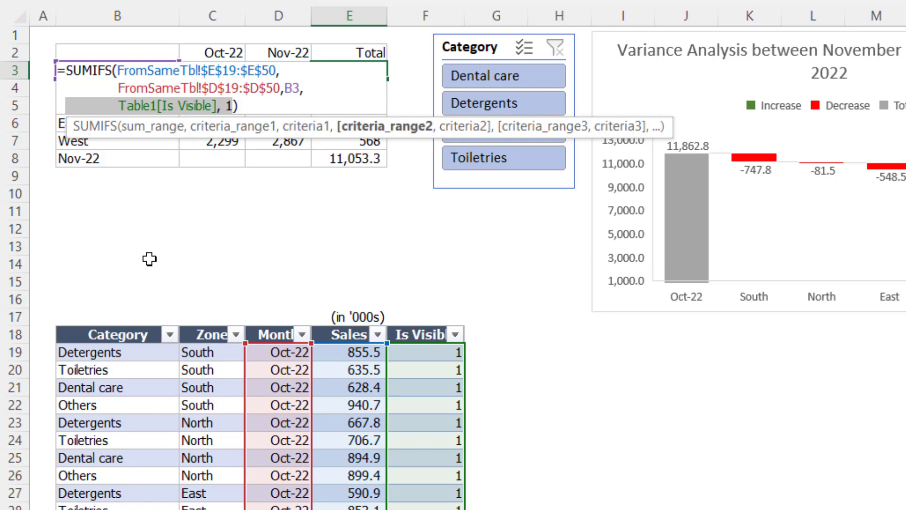
pyautogui.hotkey('shift', 'Right')
pyautogui.hotkey('shift', 'Right')
pyautogui.hotkey('shift', 'Right')
pyautogui.hotkey('shift', 'Right')
pyautogui.hotkey('shift', 'Right')
pyautogui.hotkey('shift', 'Right')
pyautogui.hotkey('shift', 'Right')
pyautogui.hotkey('shift', 'Right')
pyautogui.hotkey('shift', 'Right')
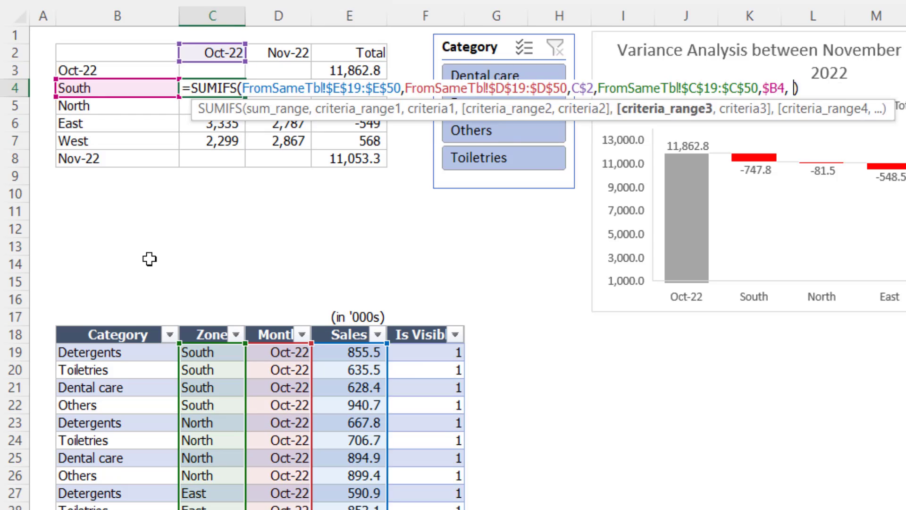
pyautogui.hotkey('ctrl', 'v')
pyautogui.hotkey('ctrl', 'Return')
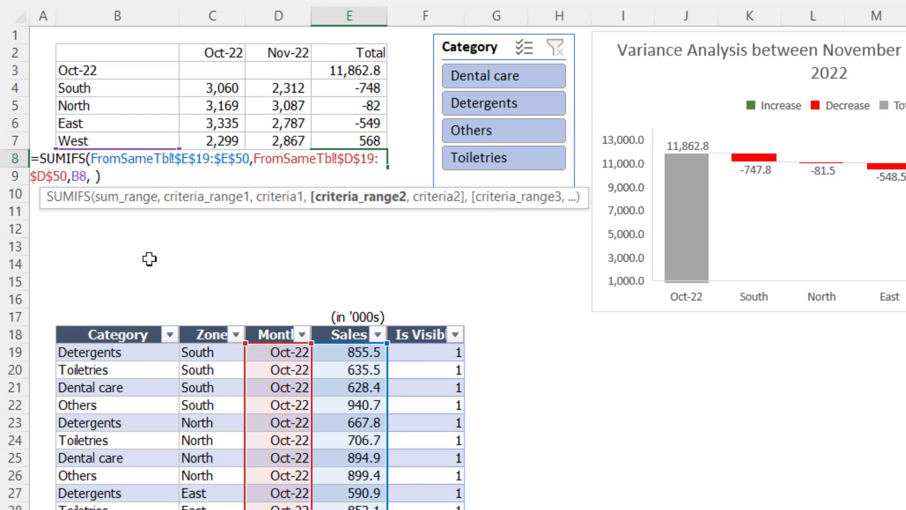
# Add the copied Table1[Is Visible], 1 criteria to the Nov-22 total's formula in cell E8 and review it
pyautogui.hotkey('ctrl', 'v')
pyautogui.hotkey('ctrl', 'Return')
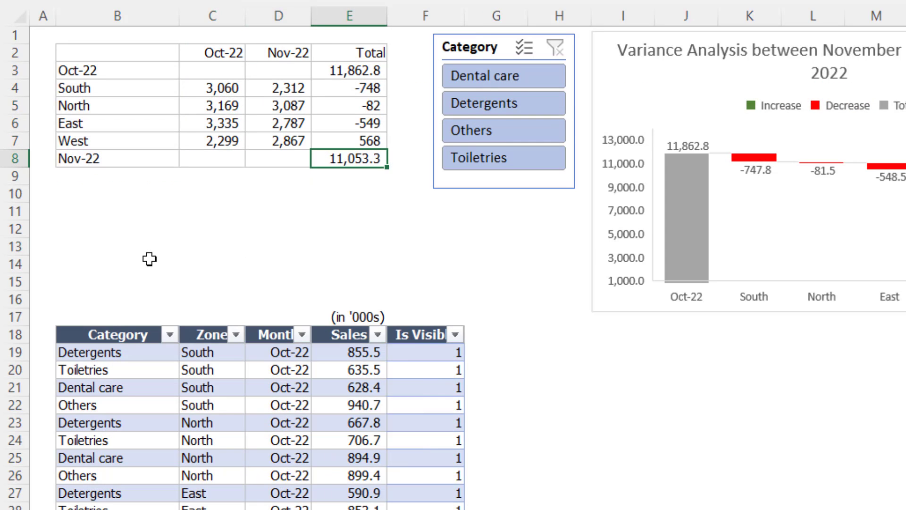
pyautogui.press('F2')
pyautogui.press('Escape')
pyautogui.click(306, 250)
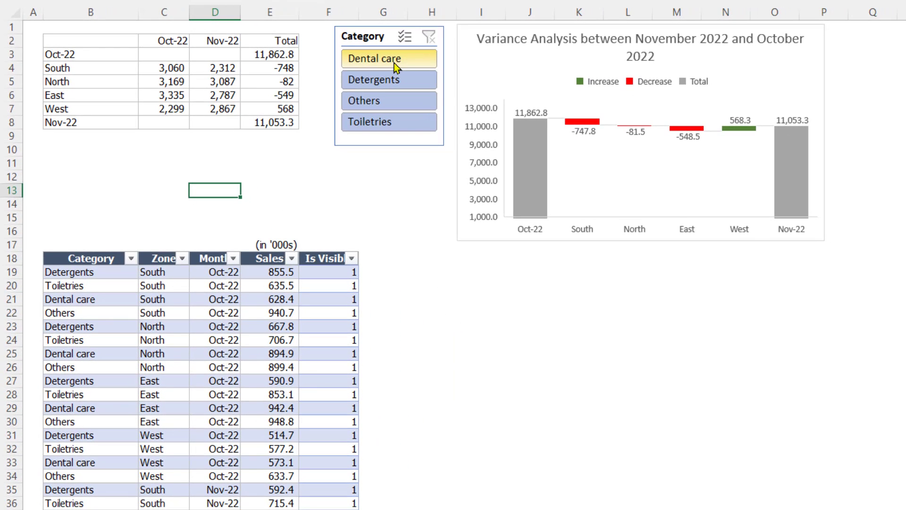
# Check the summary table and waterfall chart with the slicer set to Dental care, Detergents, Others and Toiletries in turn, ending with the filter cleared
pyautogui.click(396, 66)
pyautogui.moveTo(347, 274); pyautogui.dragTo(303, 373)
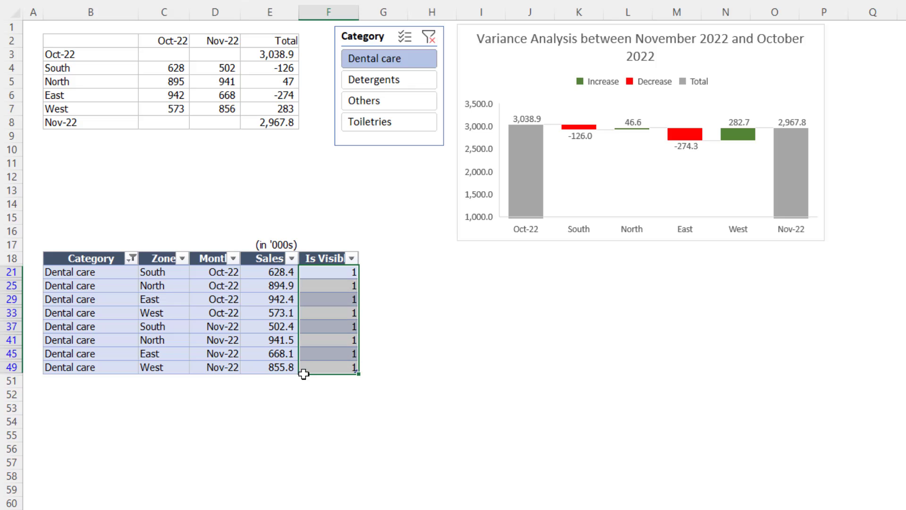
pyautogui.click(277, 55)
pyautogui.click(268, 113)
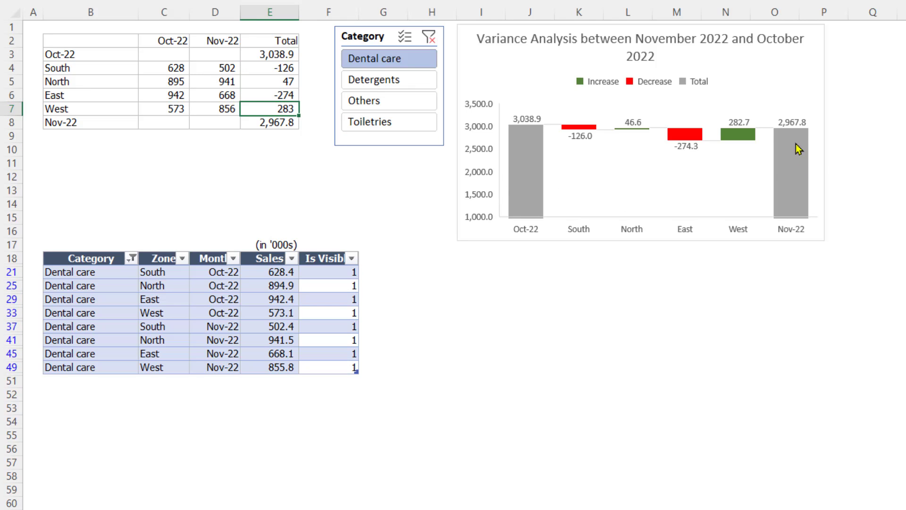
pyautogui.click(402, 87)
pyautogui.click(392, 104)
pyautogui.click(390, 123)
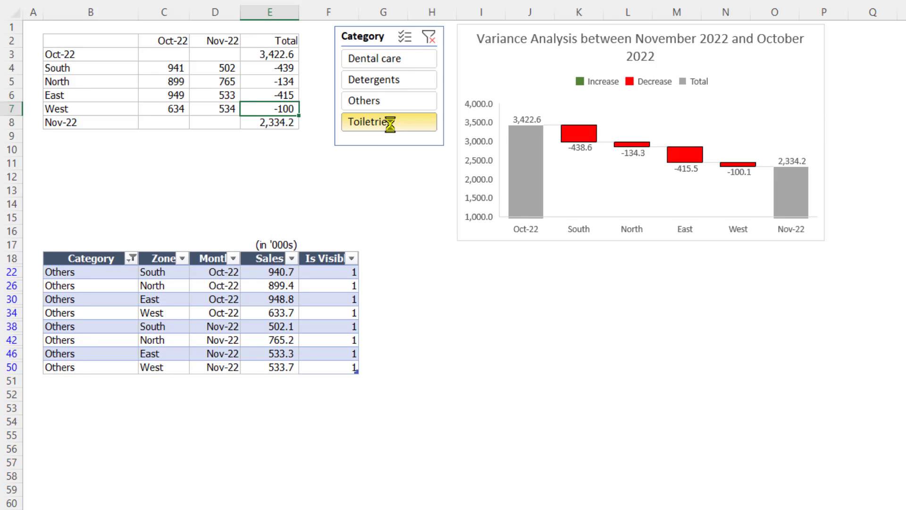
pyautogui.click(428, 36)
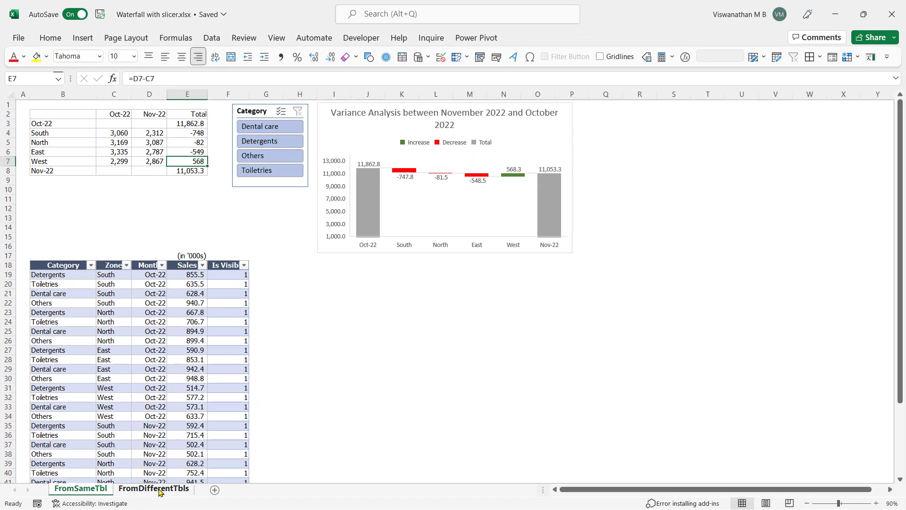
# Open the FromDifferentTbls sheet and examine the Is Visible column of the Actual Sales table
pyautogui.click(130, 491)
pyautogui.click(149, 429)
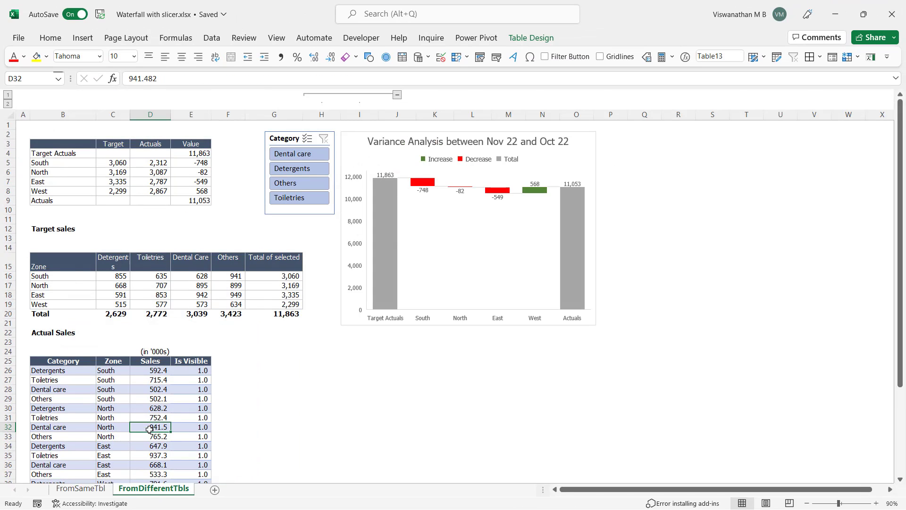
pyautogui.scroll(-3, 154, 435)
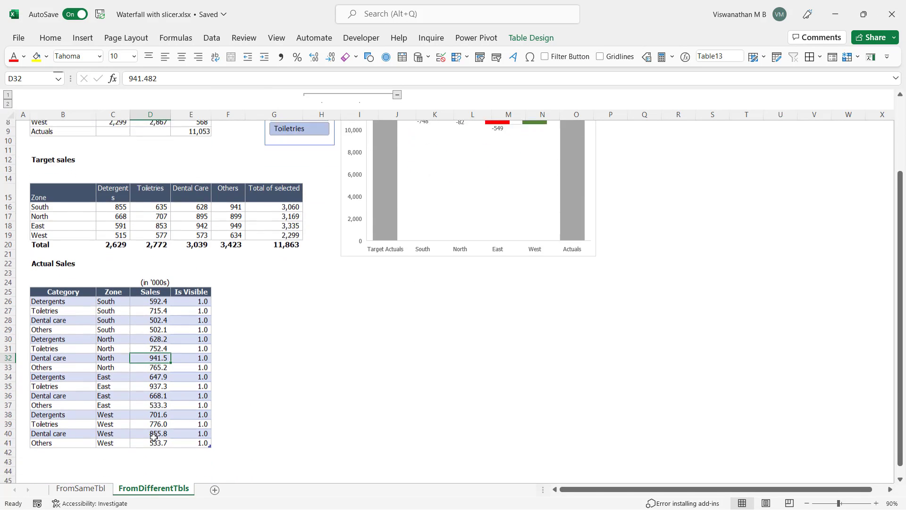
pyautogui.moveTo(191, 285); pyautogui.dragTo(192, 426)
pyautogui.scroll(3, 186, 408)
pyautogui.scroll(1, 186, 408)
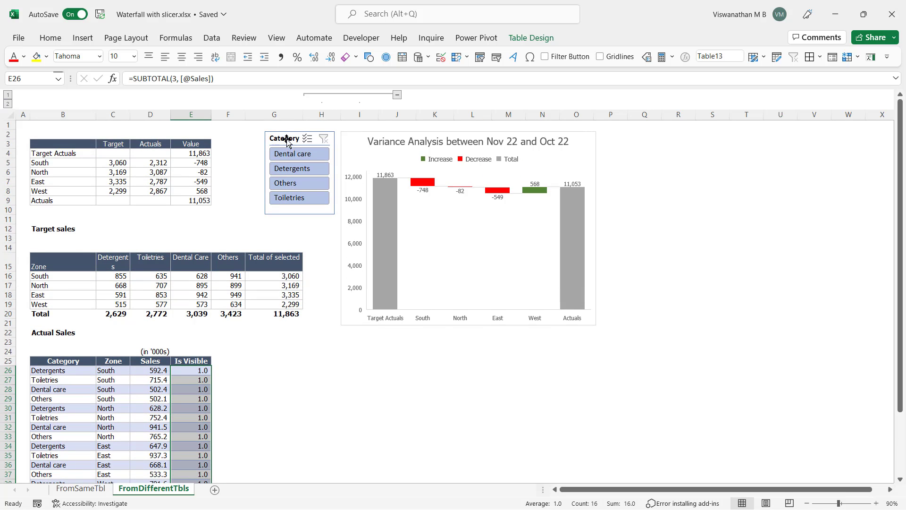
# Inspect the South Actuals formula in cell D5 and compare the layouts of the Actual Sales and Target sales tables
pyautogui.click(163, 164)
pyautogui.press('F2')
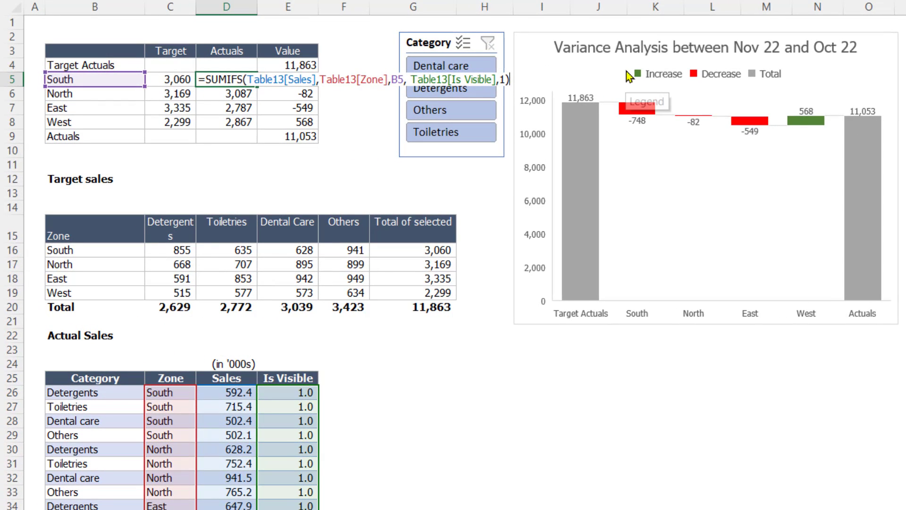
pyautogui.press('Escape')
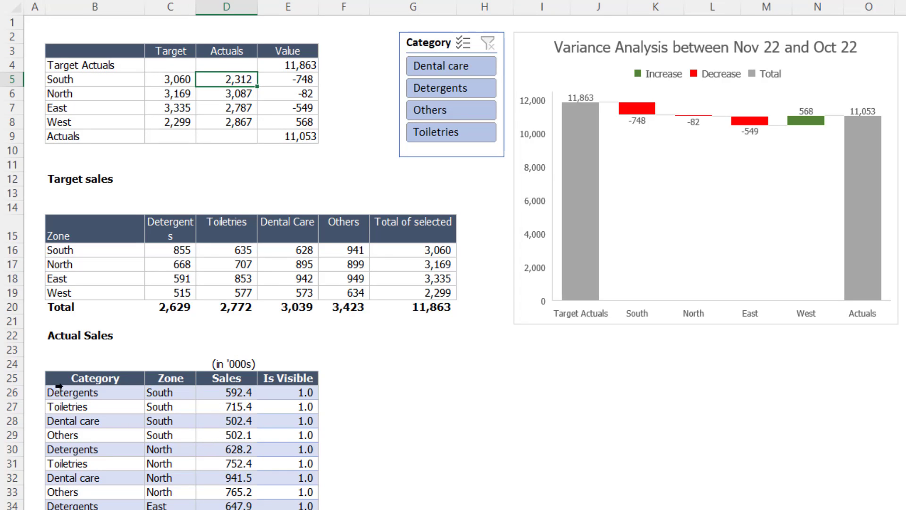
pyautogui.moveTo(59, 383); pyautogui.dragTo(305, 506)
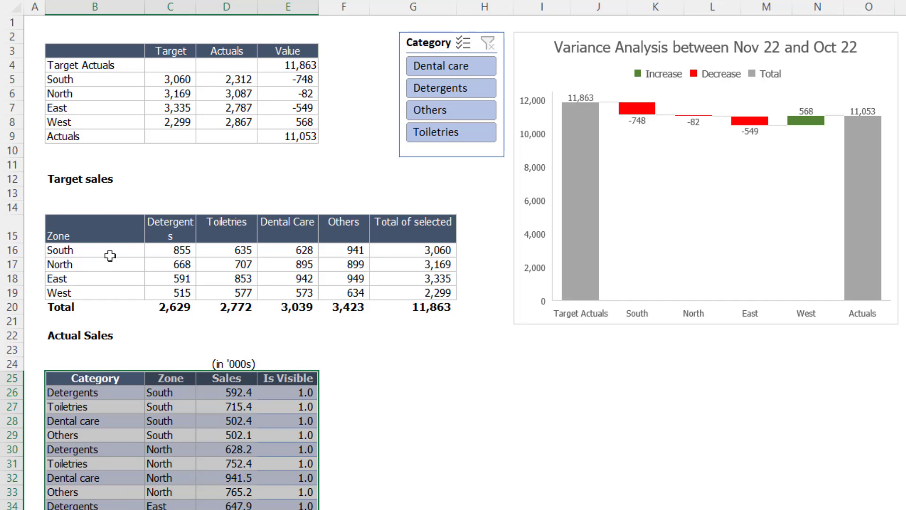
pyautogui.moveTo(121, 281); pyautogui.dragTo(426, 252)
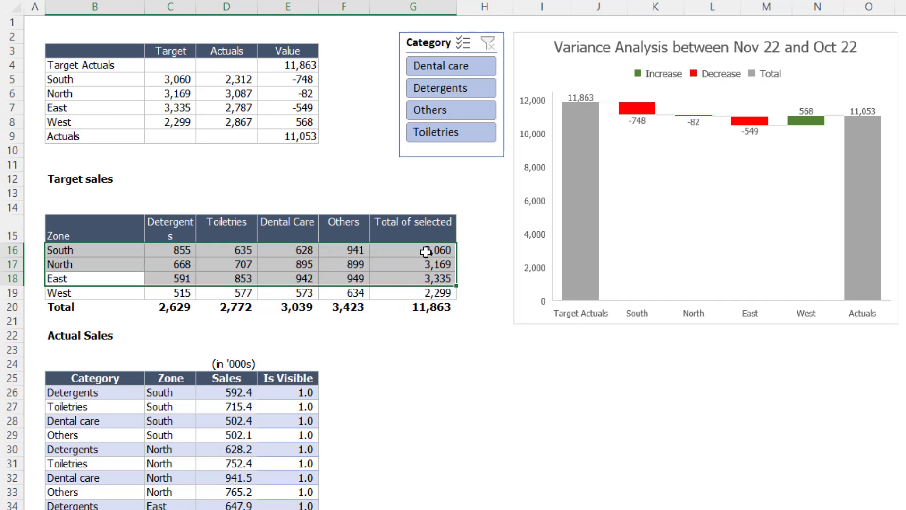
# Filter the slicer to Dental care, compare how the Actuals and Target columns respond, and clear the filter
pyautogui.click(464, 68)
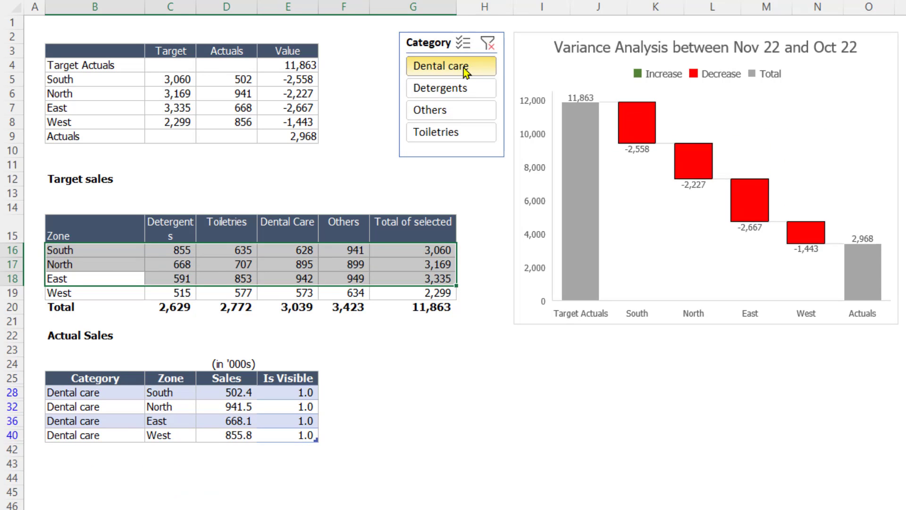
pyautogui.moveTo(96, 379); pyautogui.dragTo(289, 379)
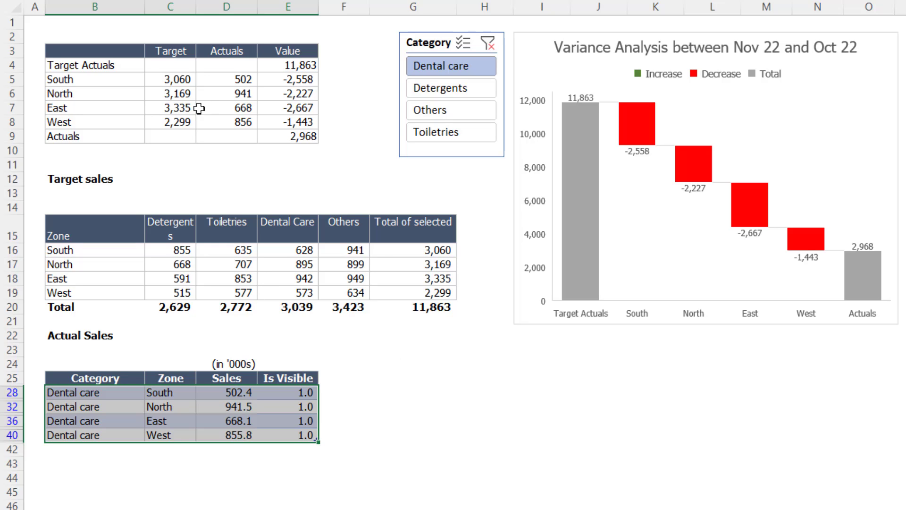
pyautogui.moveTo(217, 78); pyautogui.dragTo(227, 125)
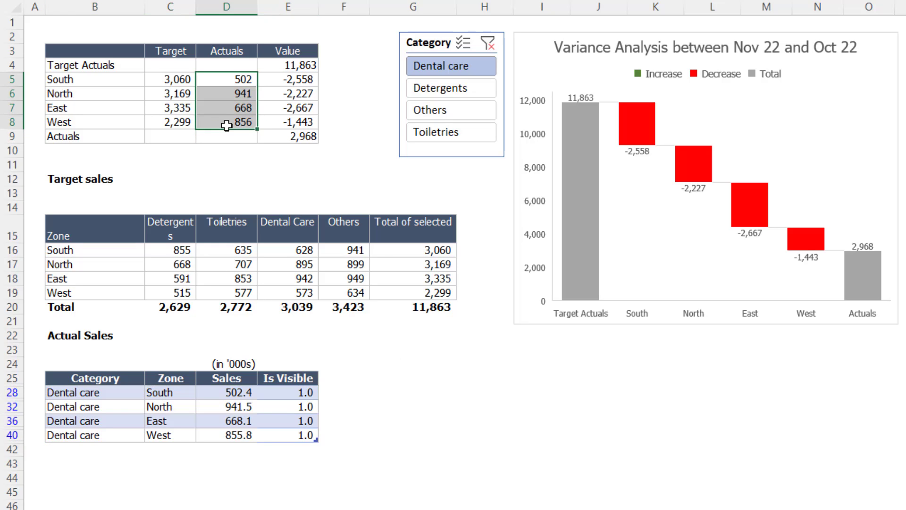
pyautogui.moveTo(178, 79); pyautogui.dragTo(165, 128)
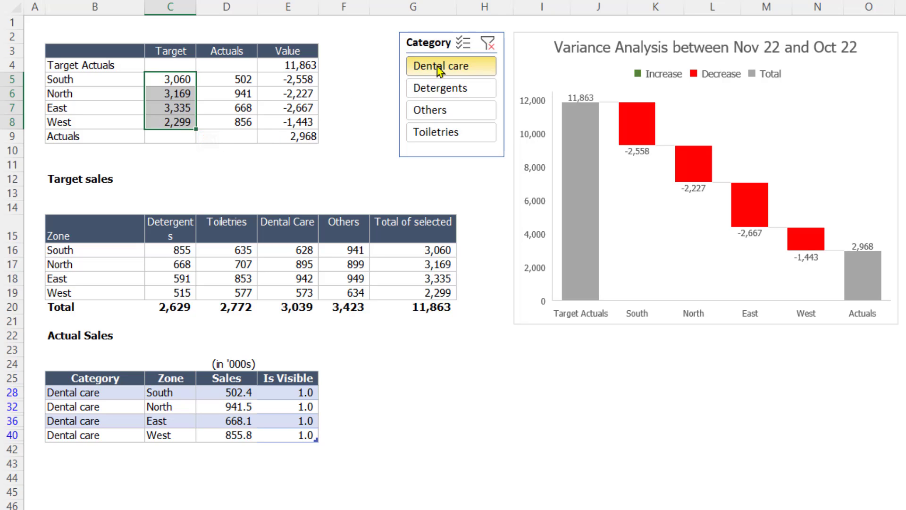
pyautogui.click(488, 43)
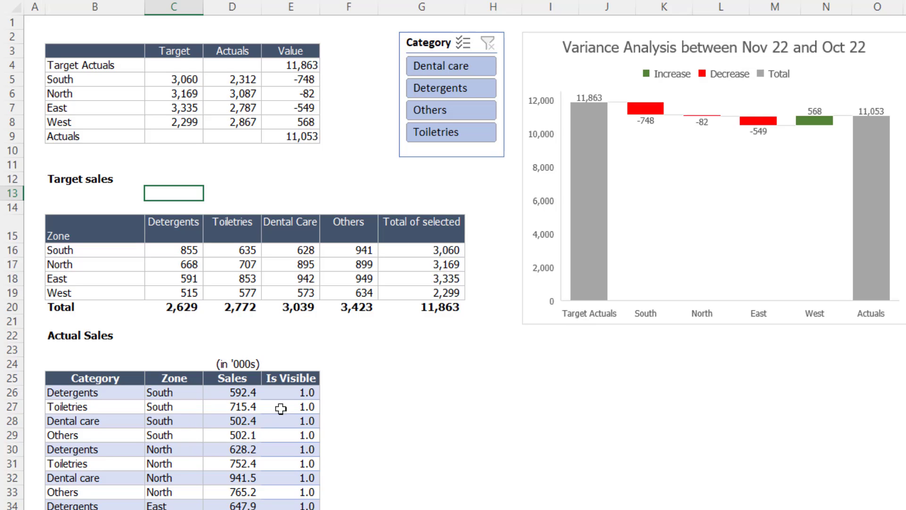
# In the Is visible row above the Target sales table, enter =XLOOKUP(C15, Table13[Category], Table13[Is Visible]) in cell C13
pyautogui.moveTo(290, 395); pyautogui.dragTo(180, 484)
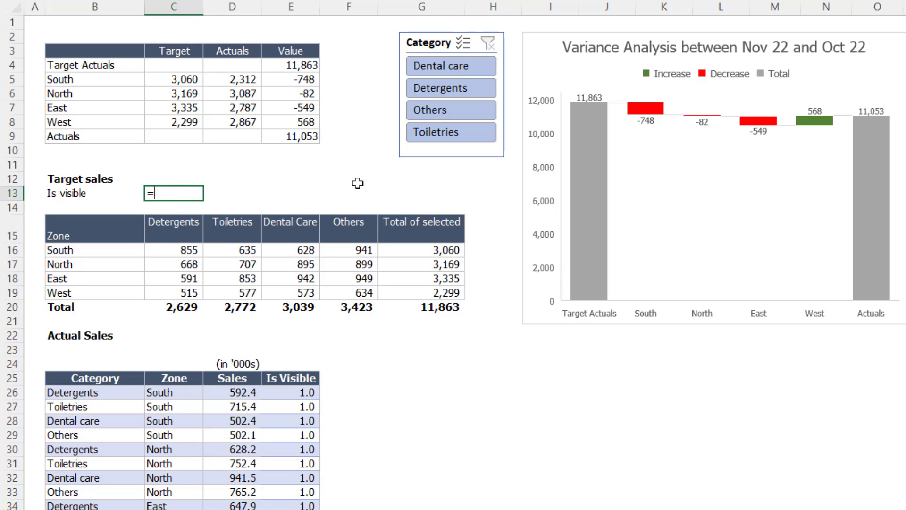
pyautogui.write('v')
pyautogui.press('BackSpace')
pyautogui.write('xlo')
pyautogui.press('Tab')
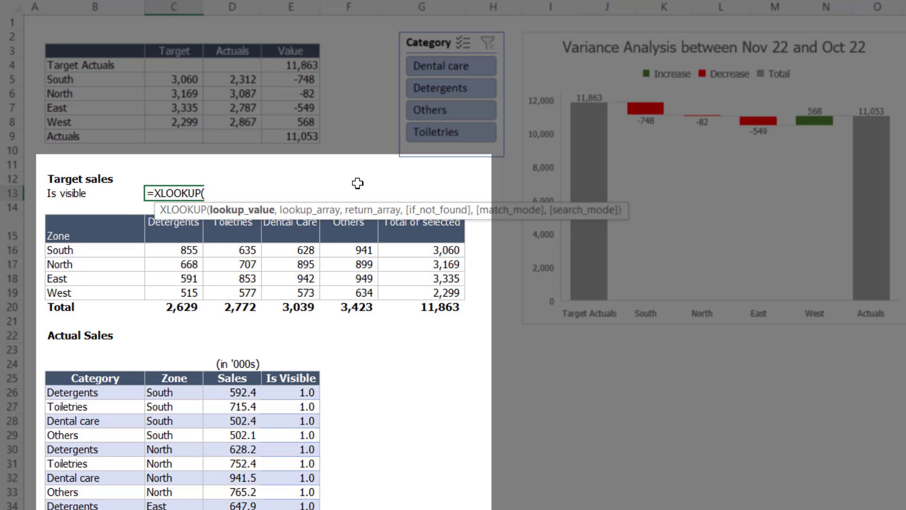
pyautogui.press('Down')
pyautogui.press('Down')
pyautogui.write(',')
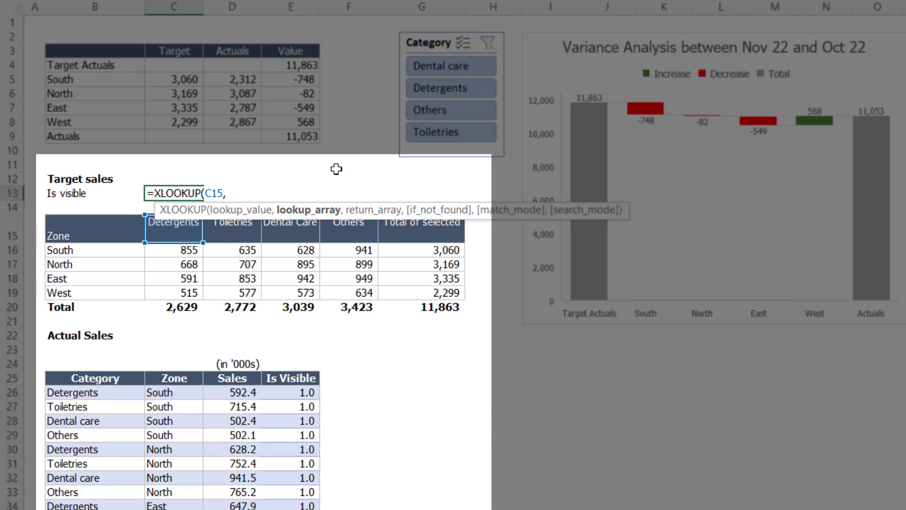
pyautogui.click(94, 372)
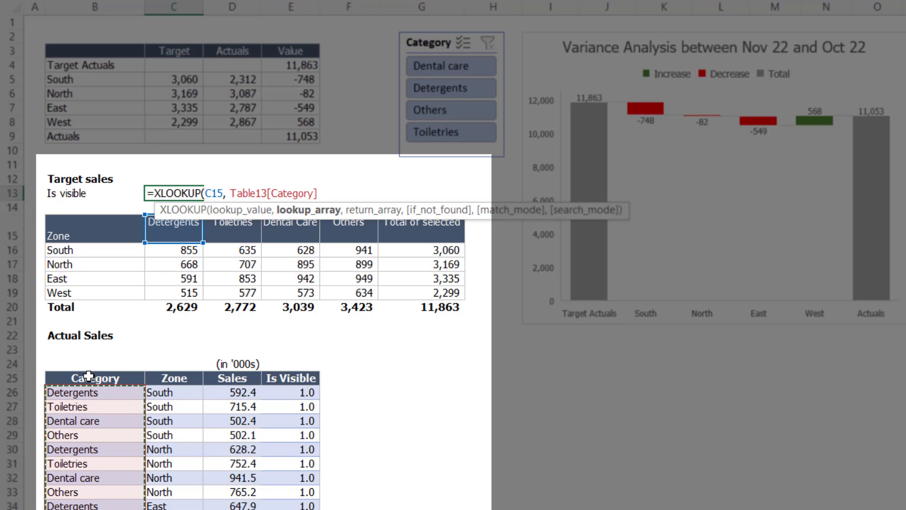
pyautogui.write(',')
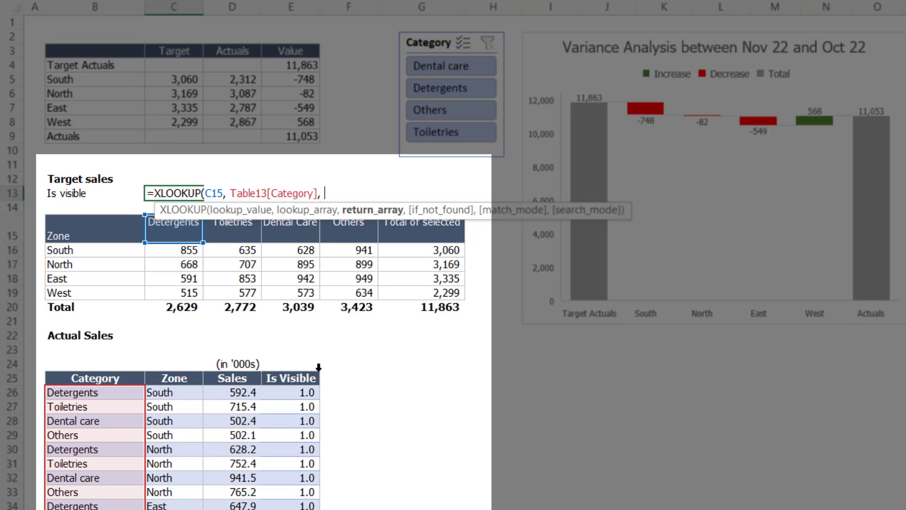
pyautogui.click(299, 369)
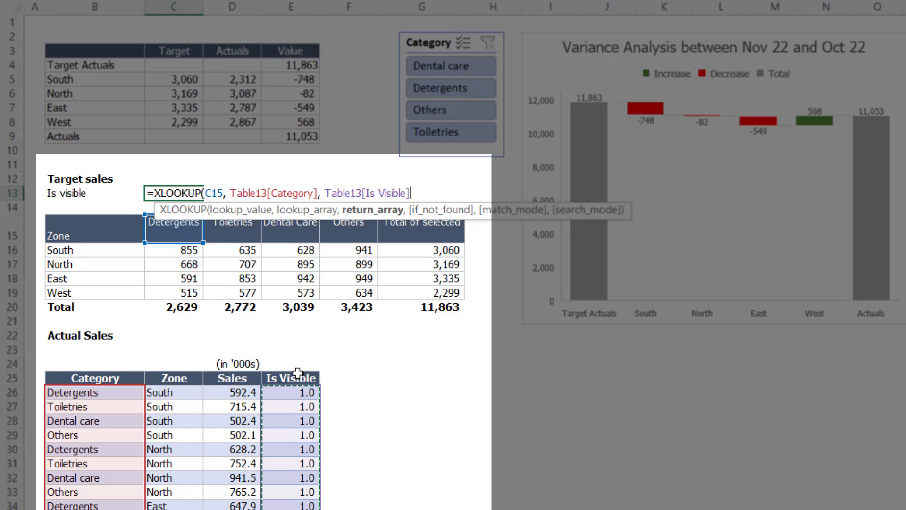
pyautogui.write(')')
pyautogui.press('Return')
pyautogui.press('Up')
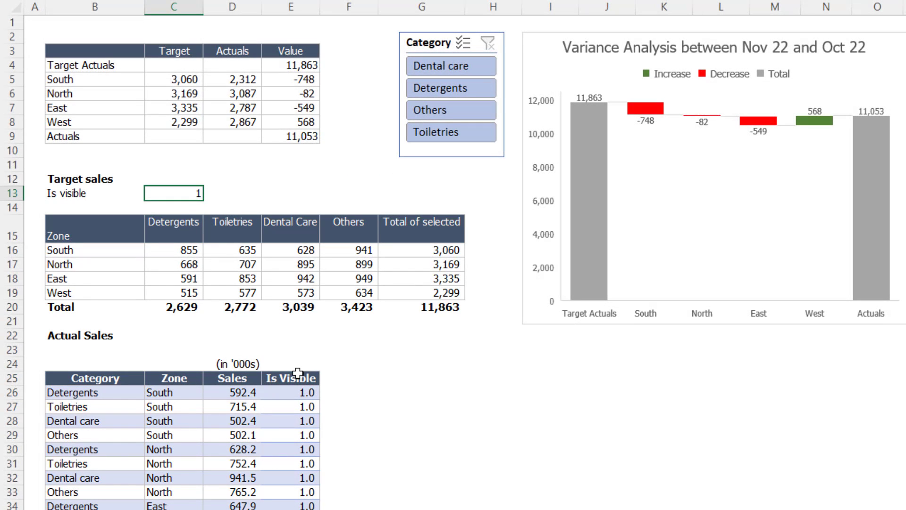
# Copy the XLOOKUP formula from C13 across to F13 for the remaining categories
pyautogui.hotkey('ctrl', 'c')
pyautogui.hotkey('shift', 'Right')
pyautogui.hotkey('shift', 'Right')
pyautogui.hotkey('shift', 'Right')
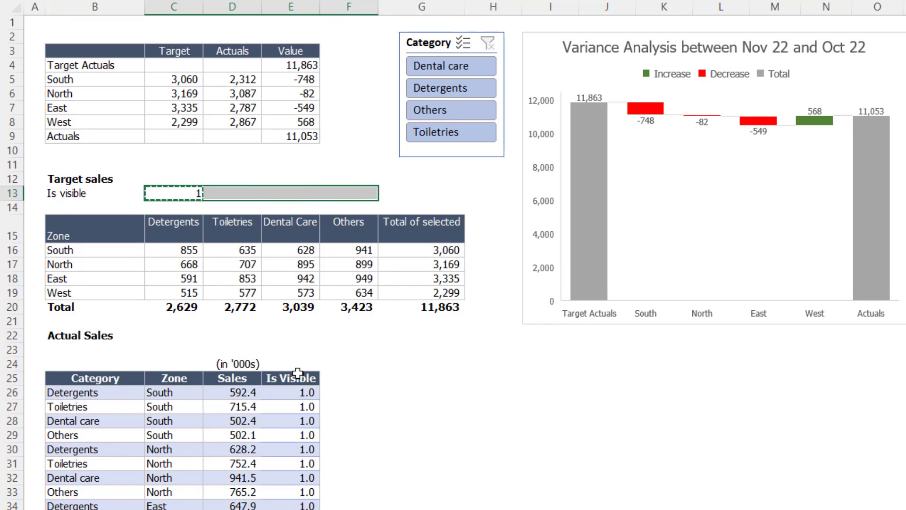
pyautogui.press('Return')
# In the Target sales table, replace the South formula in G16 with =SUMPRODUCT(C16:F16, $C$13:$F$13)
pyautogui.press('Down')
pyautogui.press('Down')
pyautogui.press('Down')
pyautogui.press('Right')
pyautogui.press('Right')
pyautogui.press('Right')
pyautogui.press('Right')
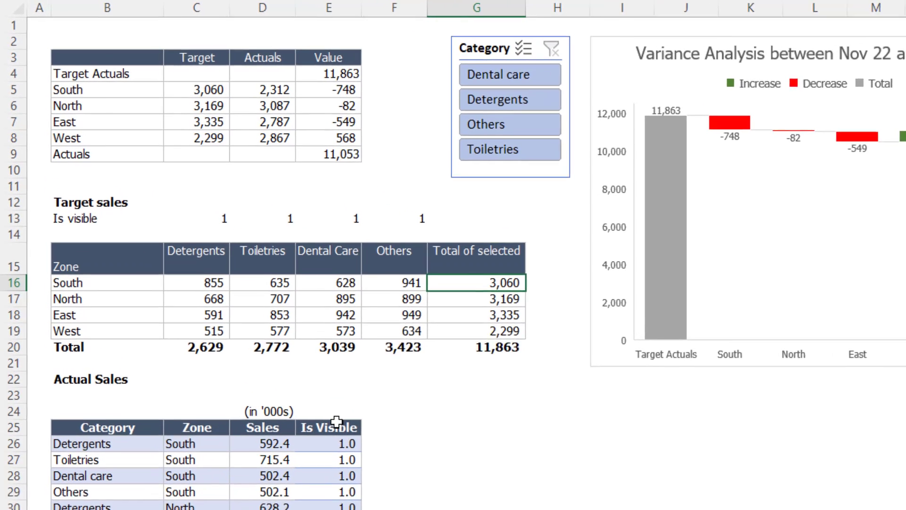
pyautogui.press('F2')
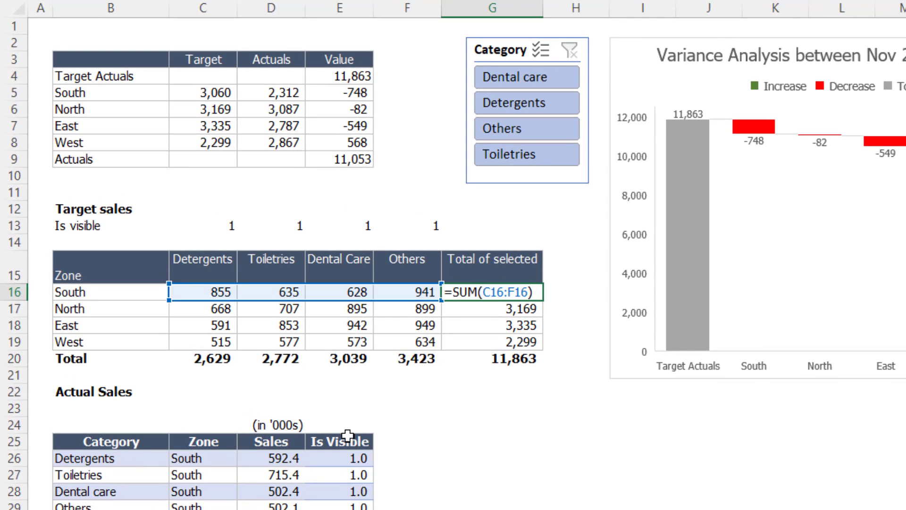
pyautogui.press('Escape')
pyautogui.write('=sump')
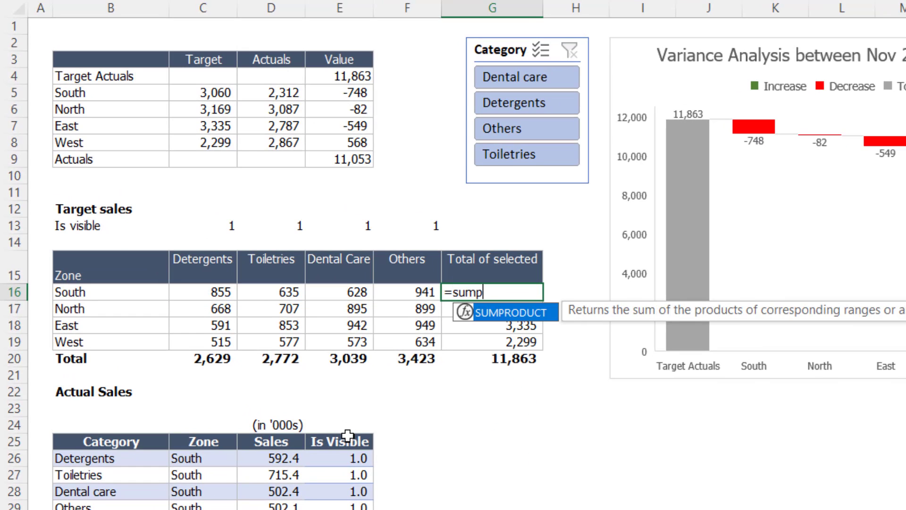
pyautogui.press('Tab')
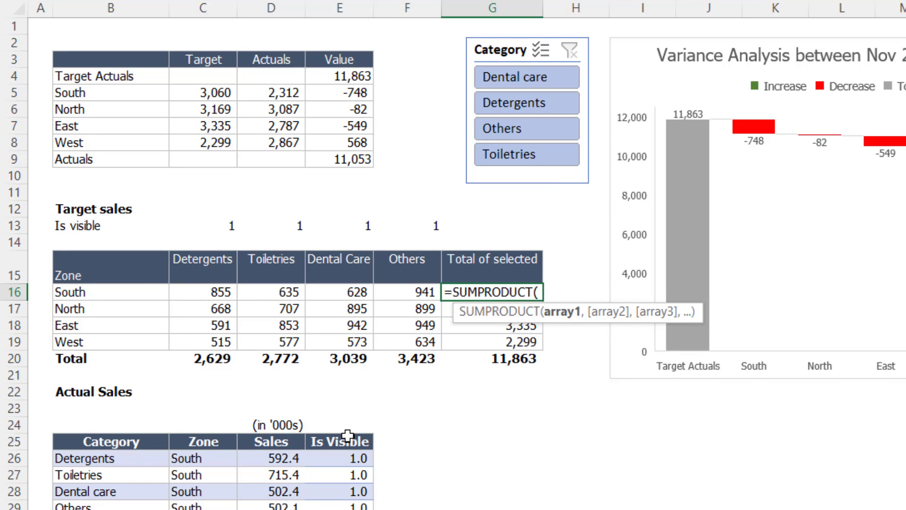
pyautogui.press('Left')
pyautogui.hotkey('shift', 'Left')
pyautogui.hotkey('shift', 'Left')
pyautogui.hotkey('shift', 'Left')
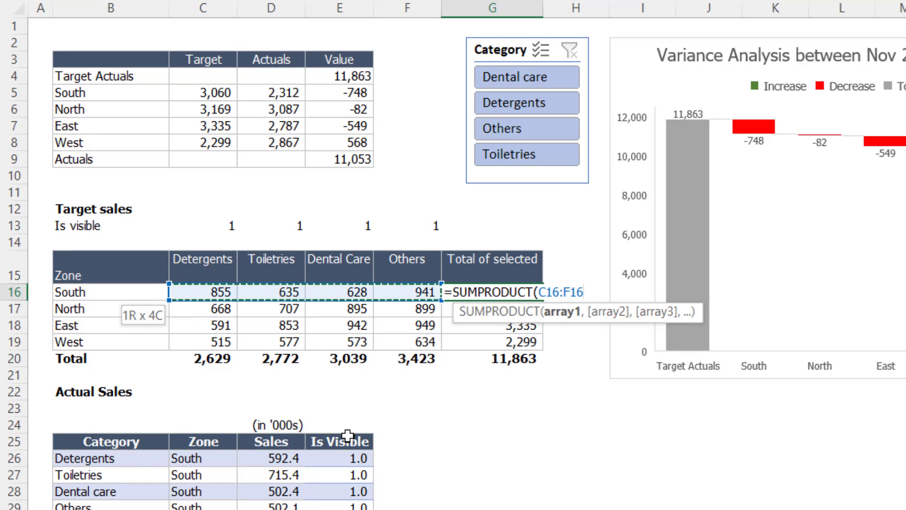
pyautogui.write(',')
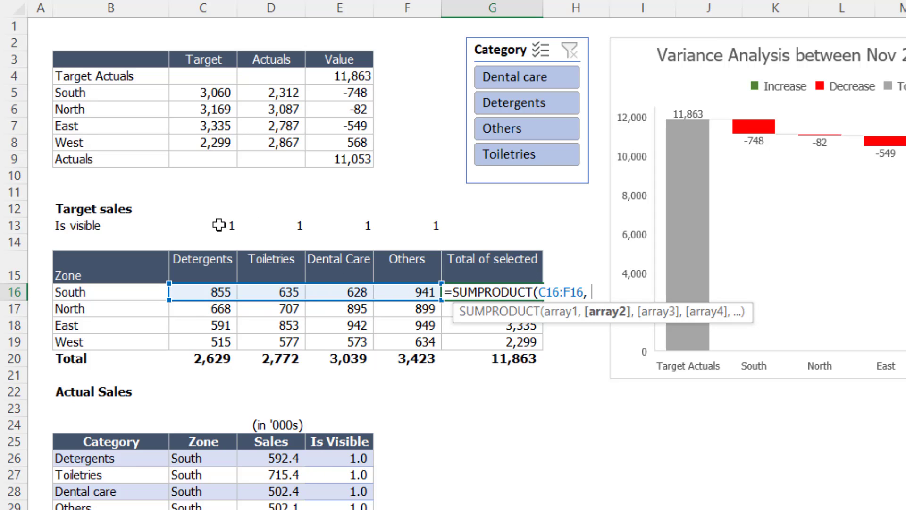
pyautogui.moveTo(218, 225); pyautogui.dragTo(403, 227)
pyautogui.press('F4')
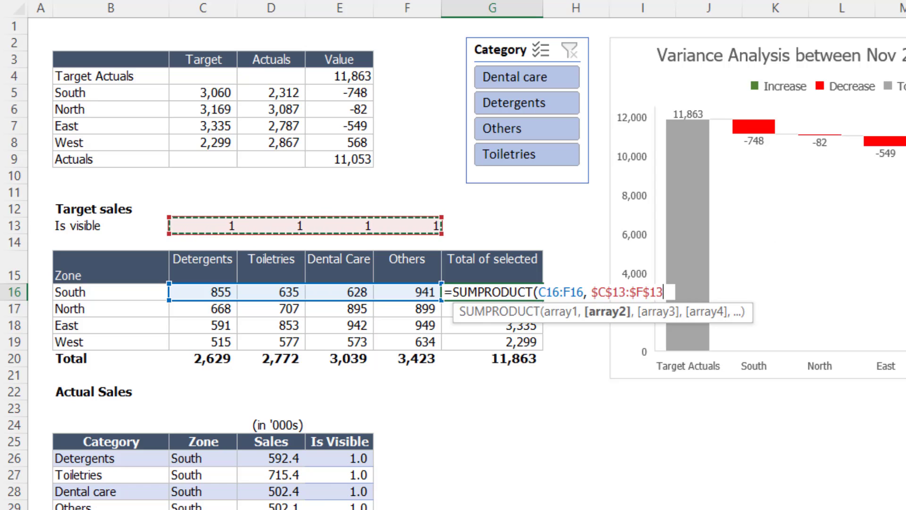
pyautogui.write(')')
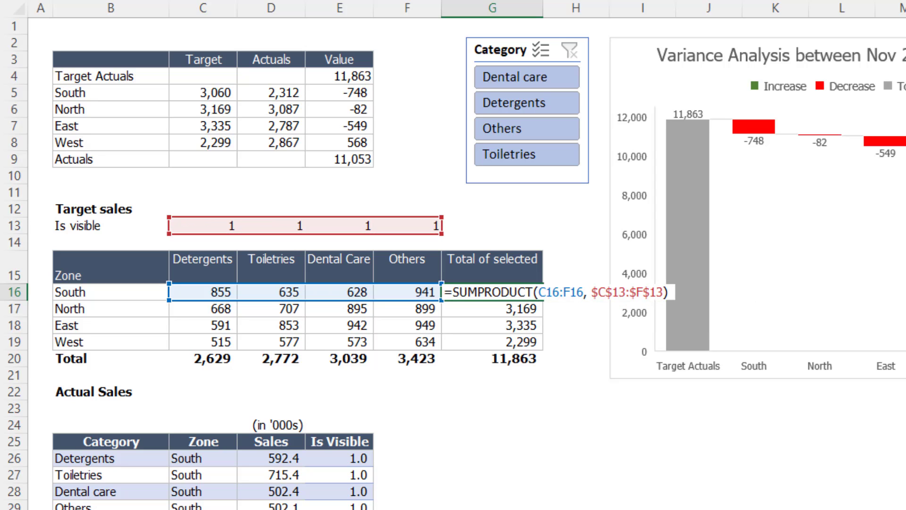
pyautogui.press('Return')
# Copy the SUMPRODUCT formula from G16 down to G19 for the North, East and West zones
pyautogui.press('Up')
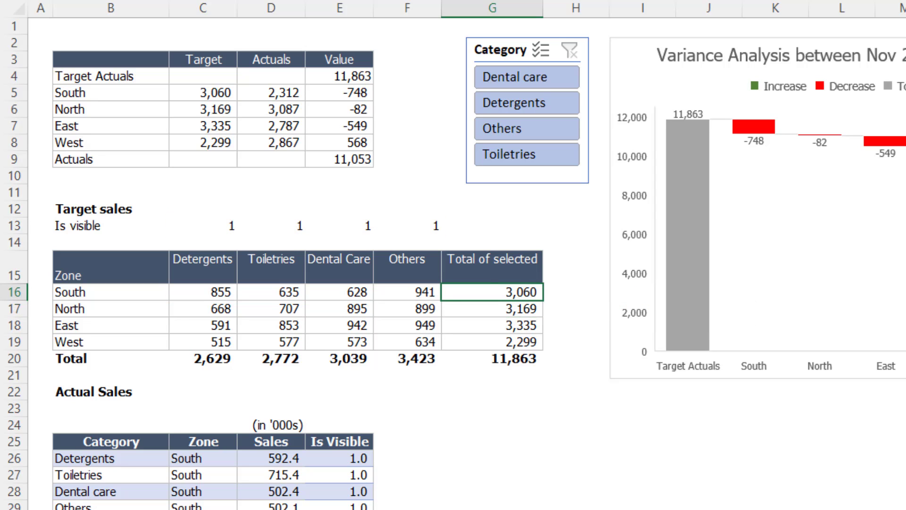
pyautogui.hotkey('ctrl', 'c')
pyautogui.hotkey('shift', 'Down')
pyautogui.hotkey('shift', 'Down')
pyautogui.hotkey('shift', 'Down')
pyautogui.press('Return')
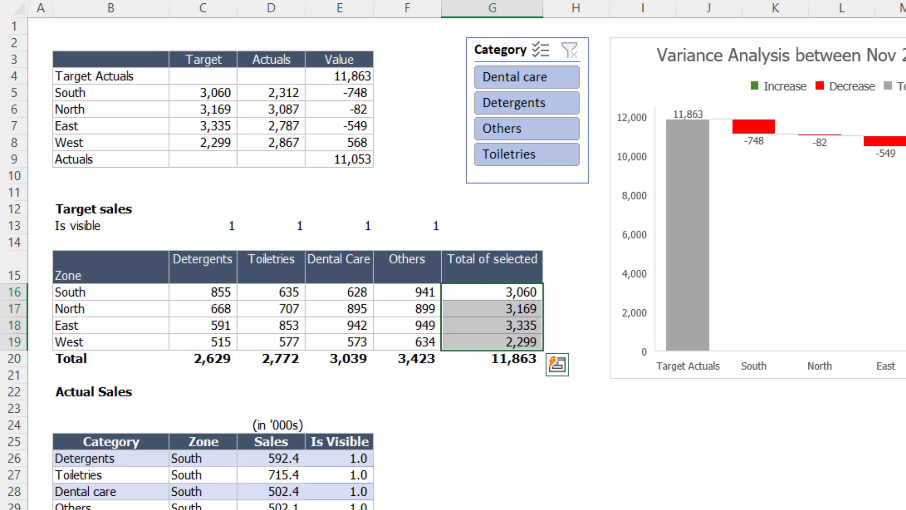
# Filter the slicer to Dental care and inspect the Is visible flags and the lookup formula in E13 above the Target sales table
pyautogui.click(537, 85)
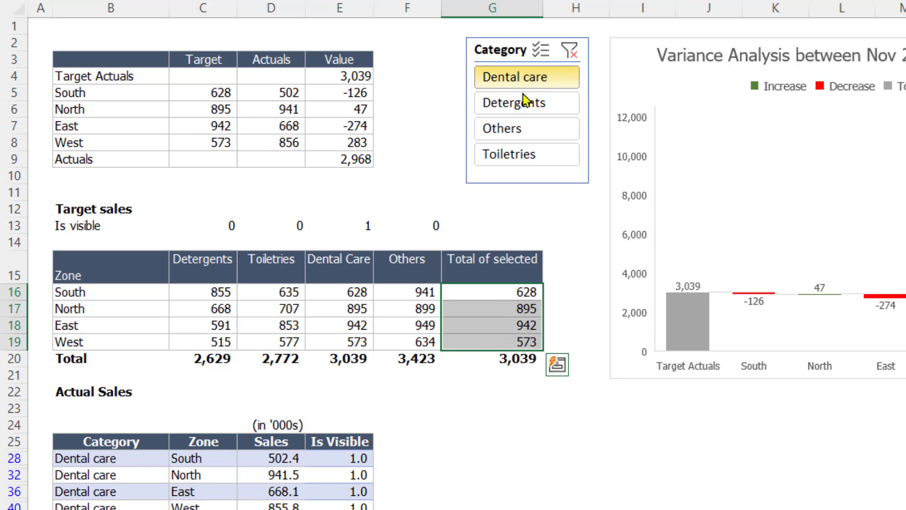
pyautogui.click(360, 229)
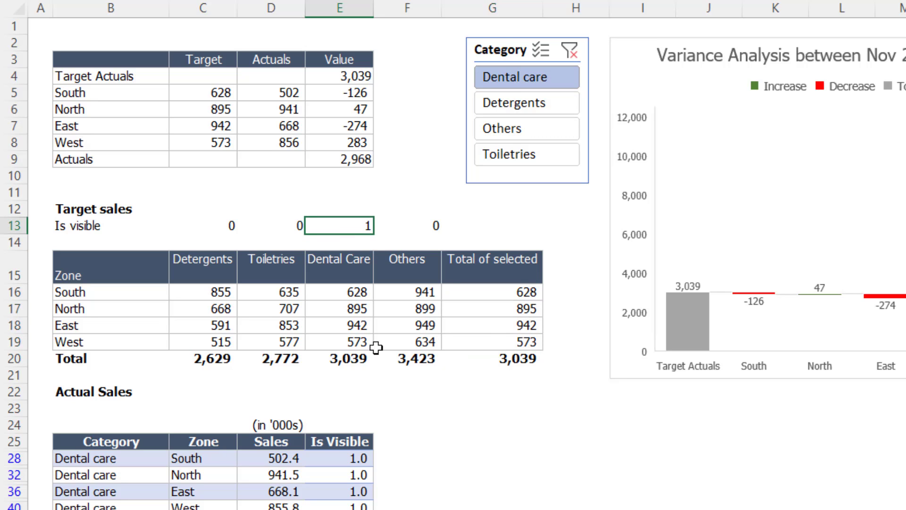
pyautogui.press('F2')
pyautogui.press('Escape')
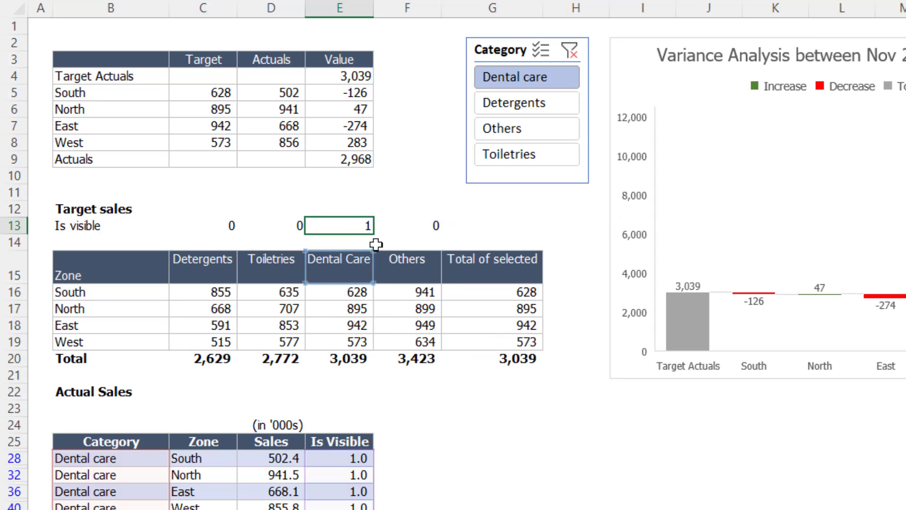
pyautogui.moveTo(202, 221); pyautogui.dragTo(293, 227)
pyautogui.click(397, 225)
pyautogui.click(481, 292)
pyautogui.click(428, 229)
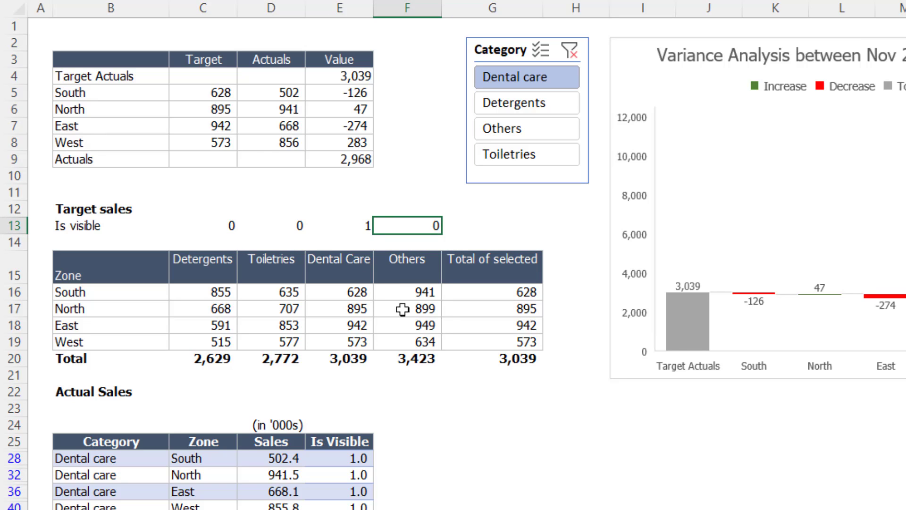
# Compare the South row's category values with its SUMPRODUCT formula in G16 of the Target sales table
pyautogui.moveTo(278, 293); pyautogui.dragTo(211, 291)
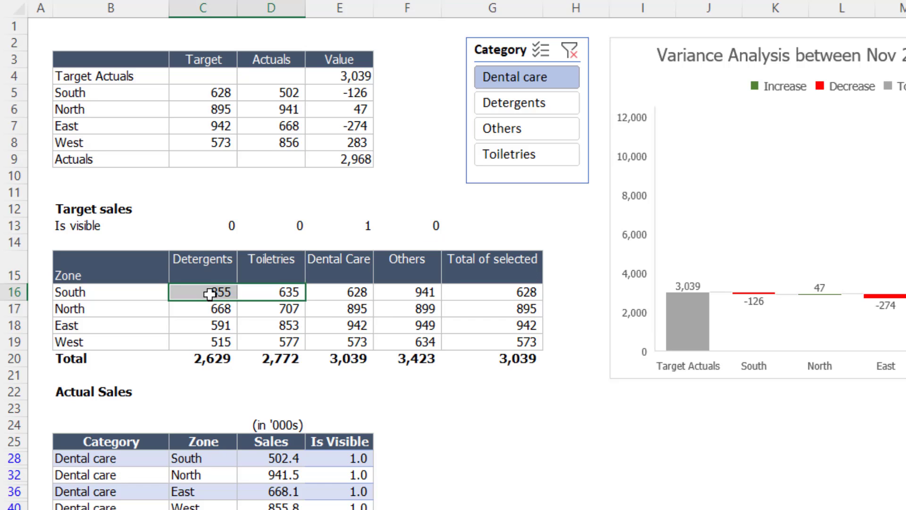
pyautogui.keyDown('ctrl'); pyautogui.click(427, 292); pyautogui.keyUp('ctrl')
pyautogui.click(522, 293)
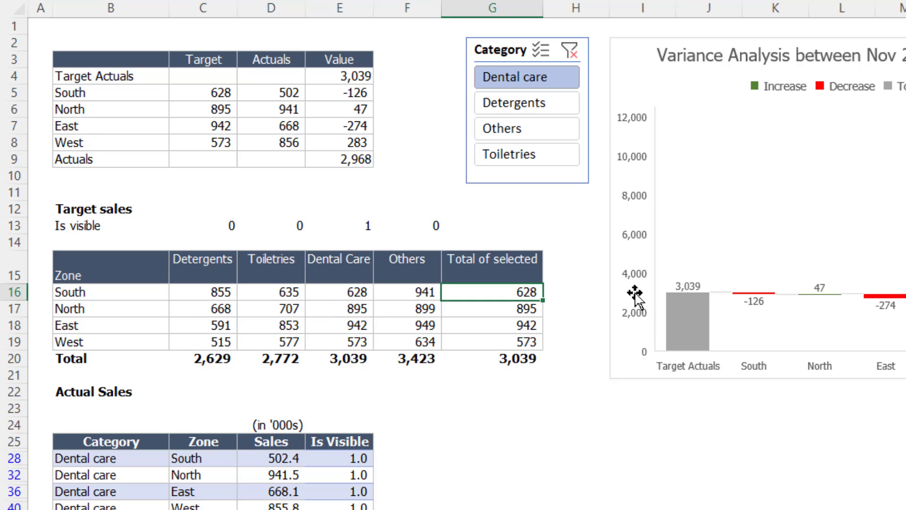
pyautogui.press('F2')
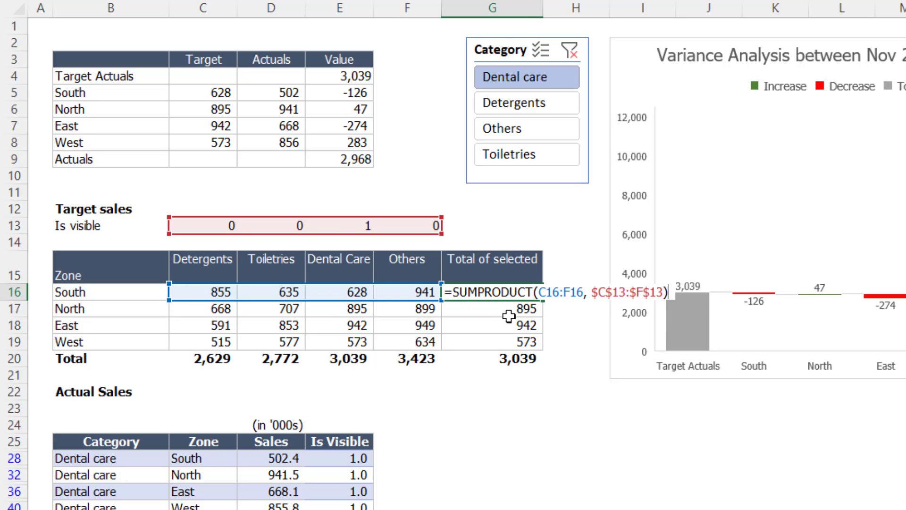
pyautogui.press('Return')
pyautogui.click(516, 290)
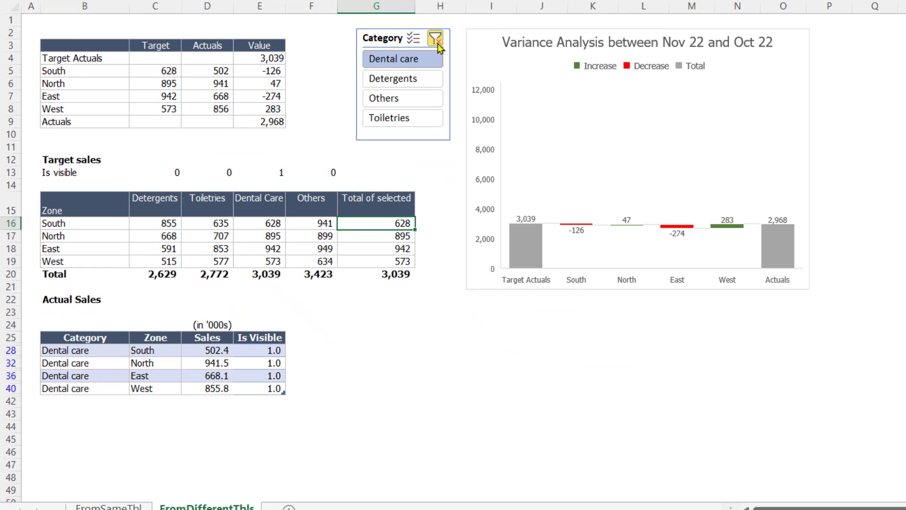
# Clear the Category filter and test the waterfall chart with Detergents and Others in turn
pyautogui.click(437, 41)
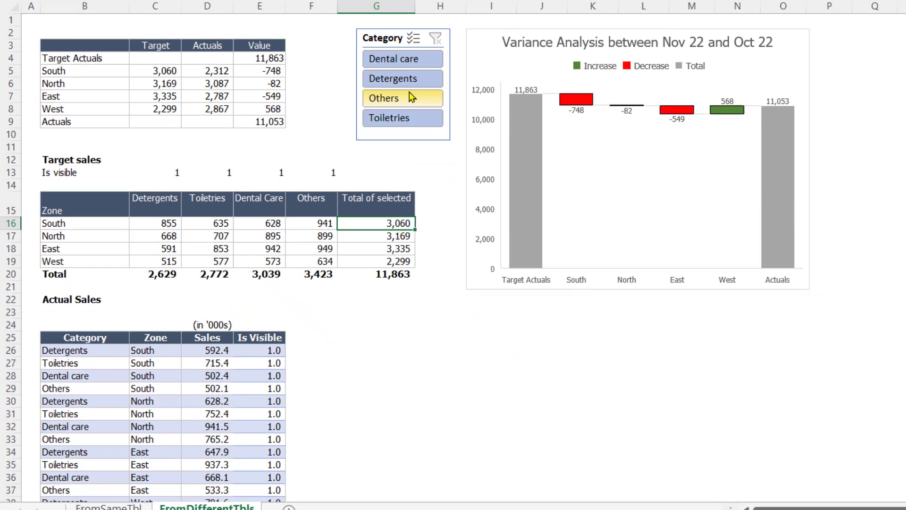
pyautogui.click(406, 81)
pyautogui.click(408, 101)
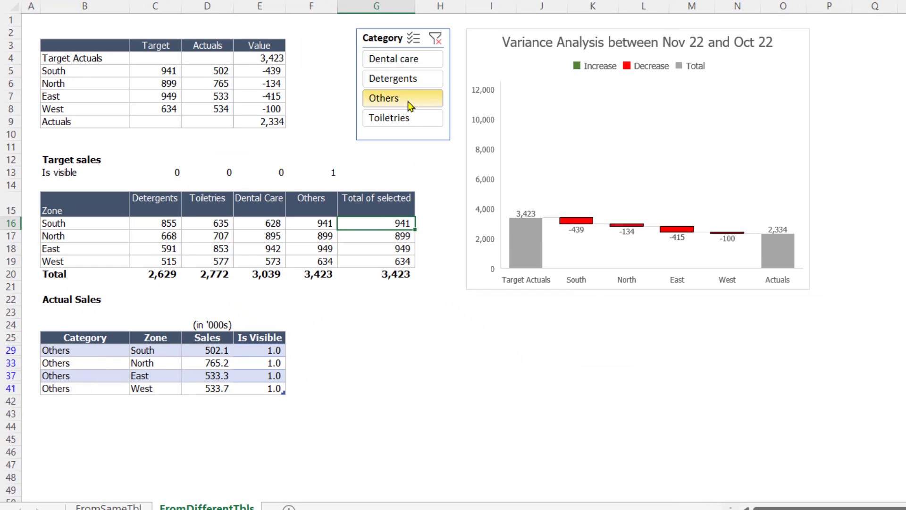
# Reset the maximum bound of the waterfall chart's vertical axis to automatic and clear the Category filter
pyautogui.click(487, 99)
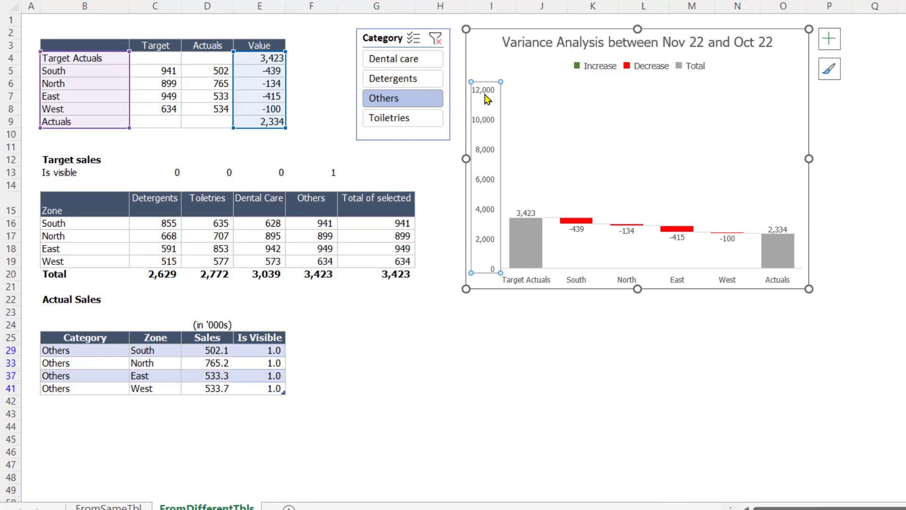
pyautogui.rightClick(486, 98)
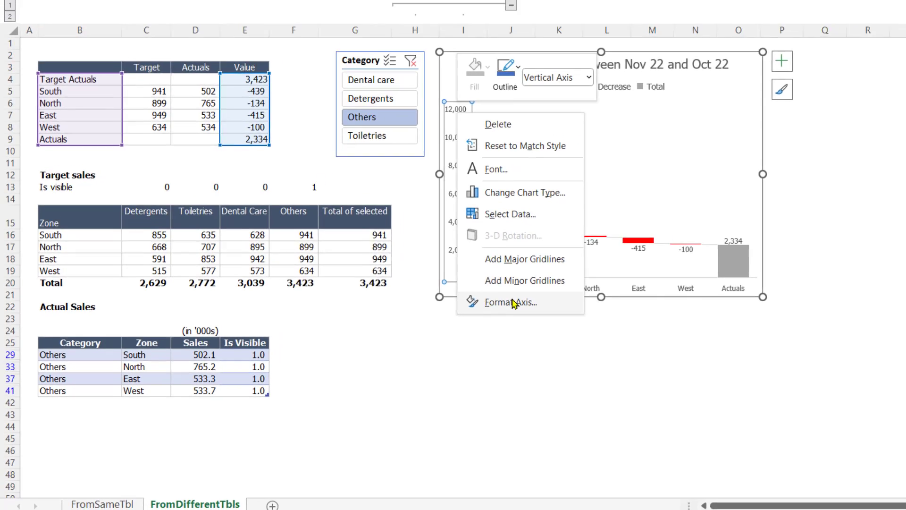
pyautogui.click(513, 302)
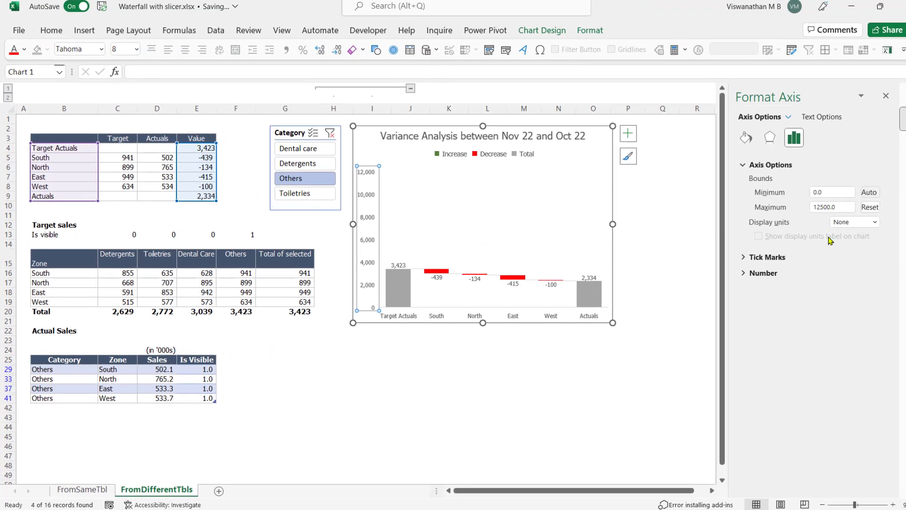
pyautogui.click(853, 212)
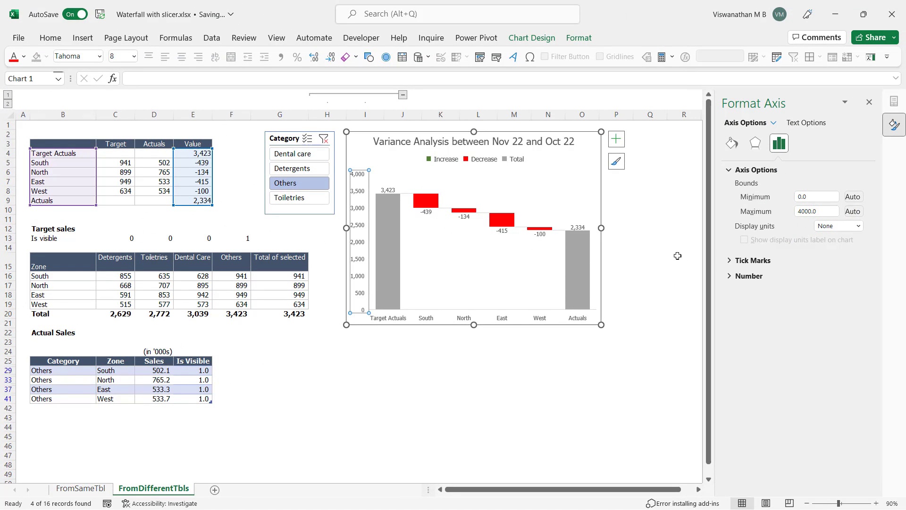
pyautogui.click(643, 257)
pyautogui.click(324, 138)
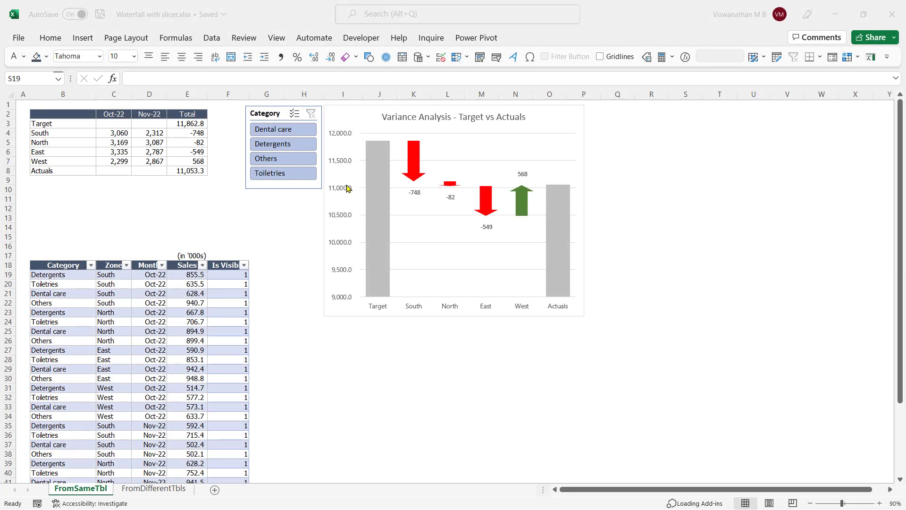
# On the FromSameTbl sheet, examine the chart's vertical axis while filtering to Detergents, Others, Toiletries and Dental care, and clear the filter
pyautogui.click(344, 165)
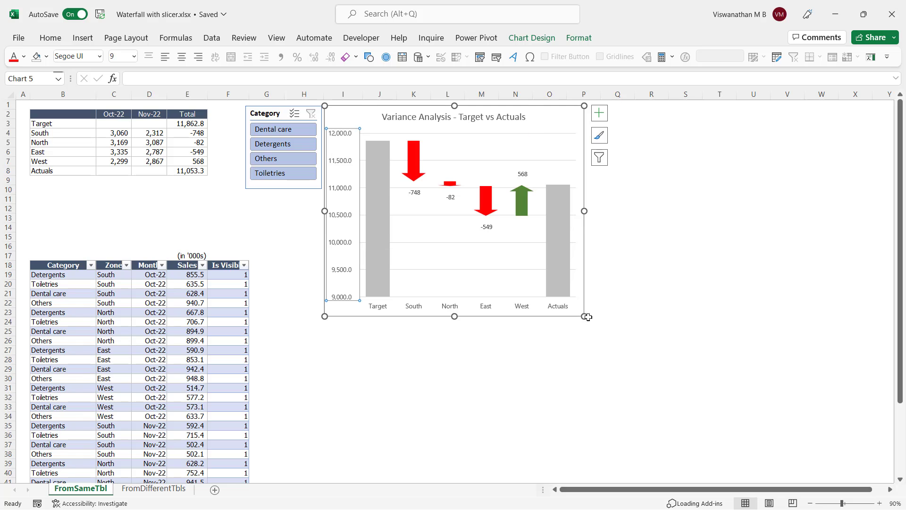
pyautogui.click(306, 145)
pyautogui.click(307, 160)
pyautogui.click(308, 174)
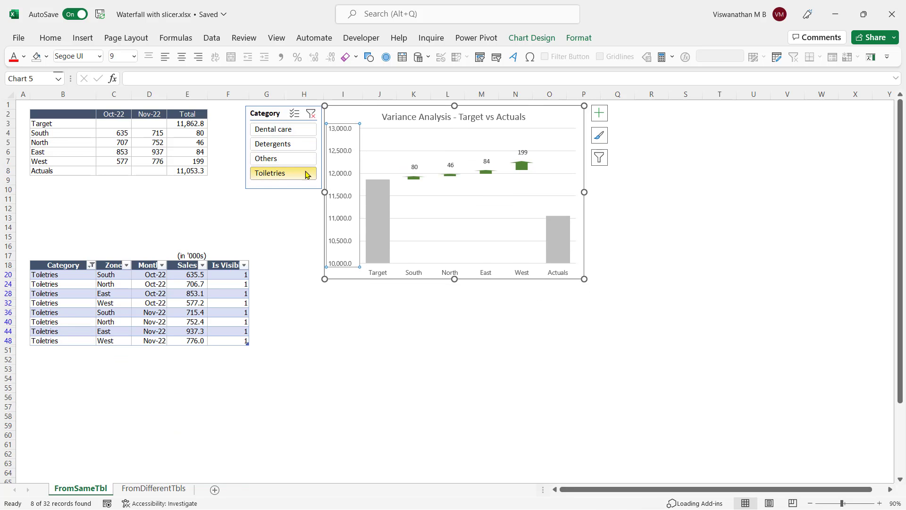
pyautogui.click(302, 159)
pyautogui.click(303, 129)
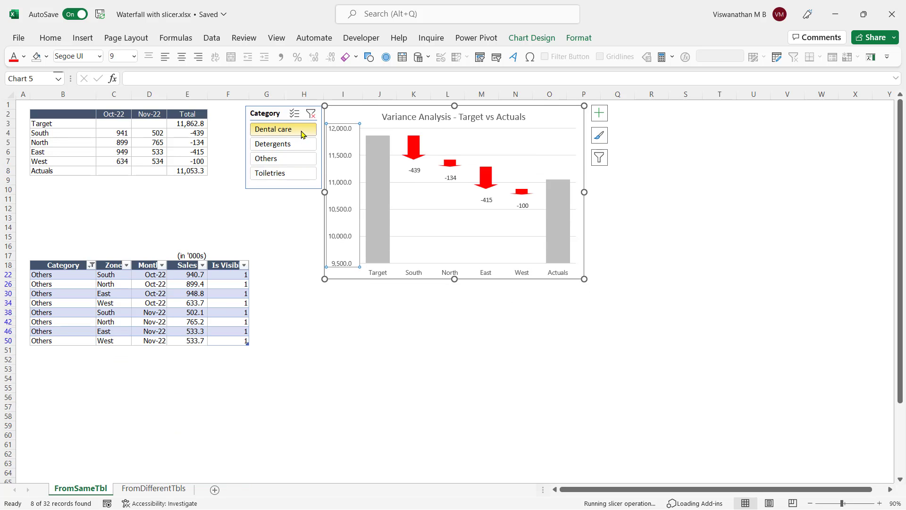
pyautogui.click(312, 114)
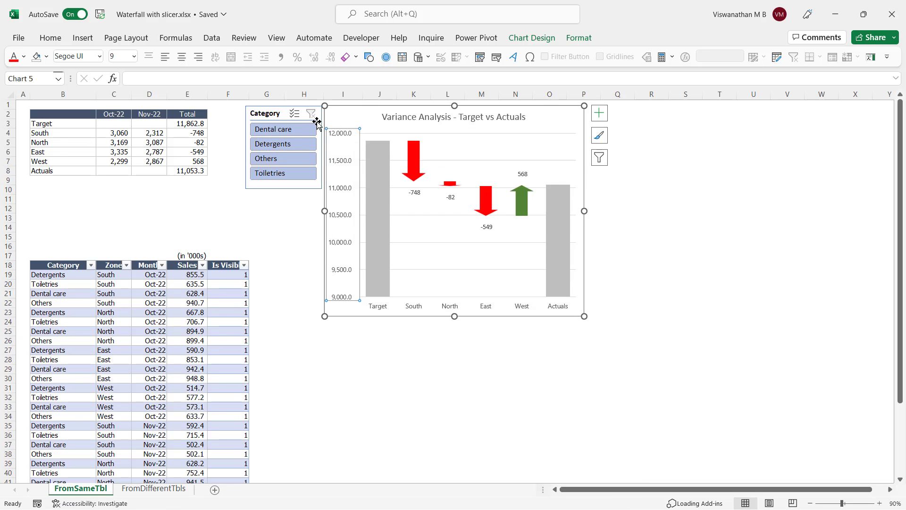
pyautogui.click(665, 10)
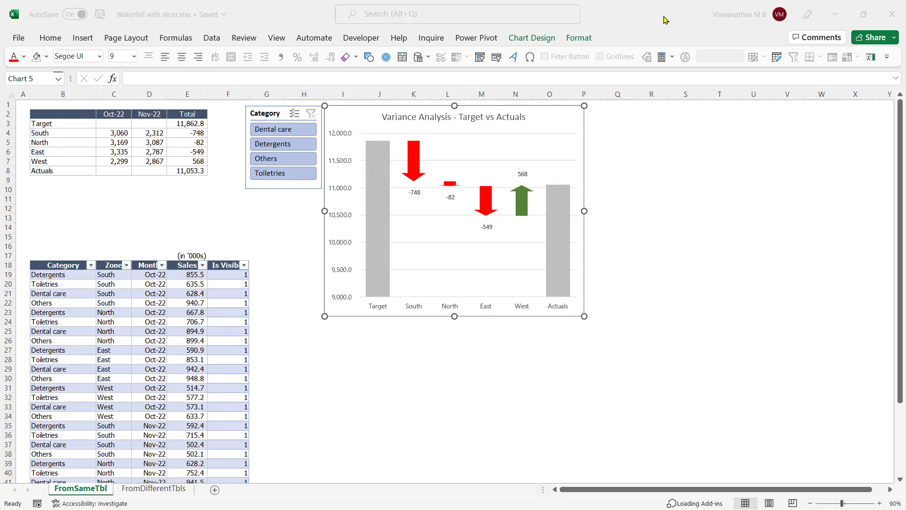